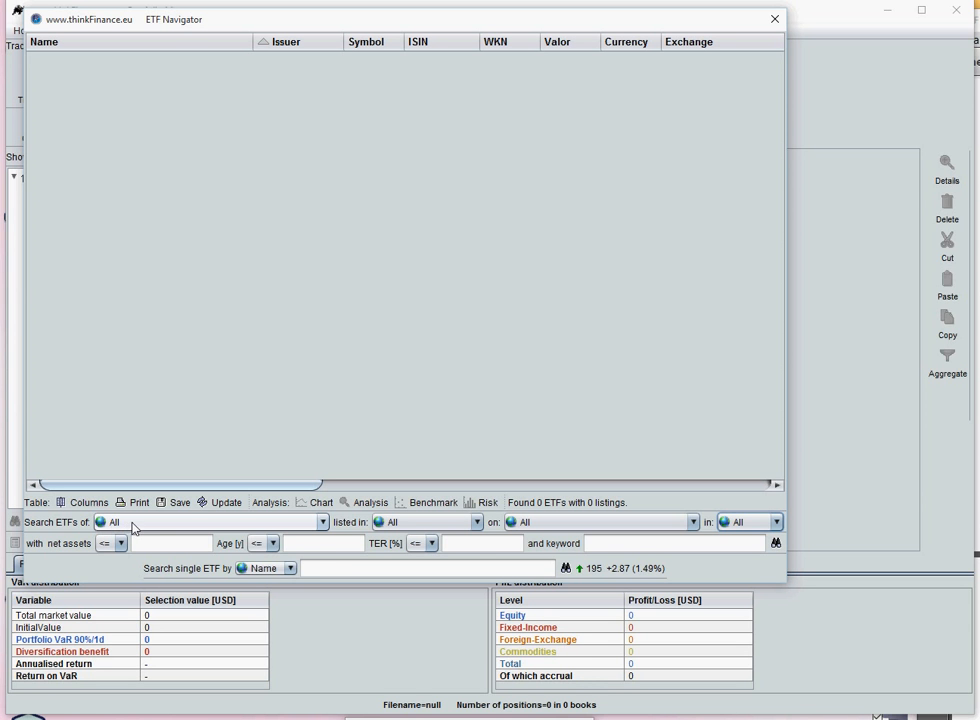
pyautogui.click(131, 523)
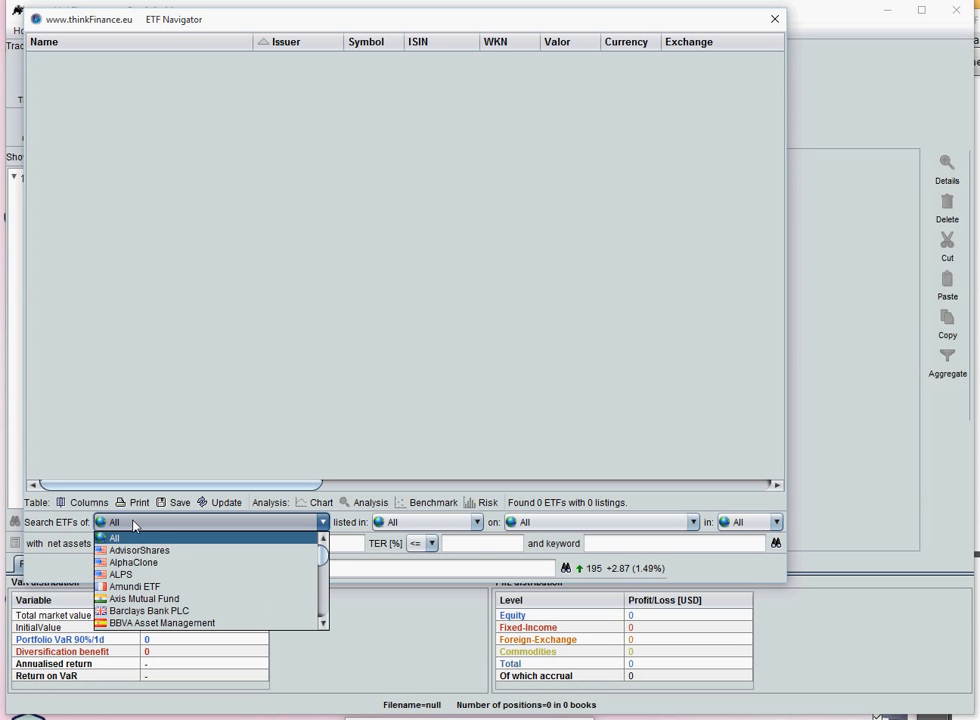
pyautogui.click(400, 524)
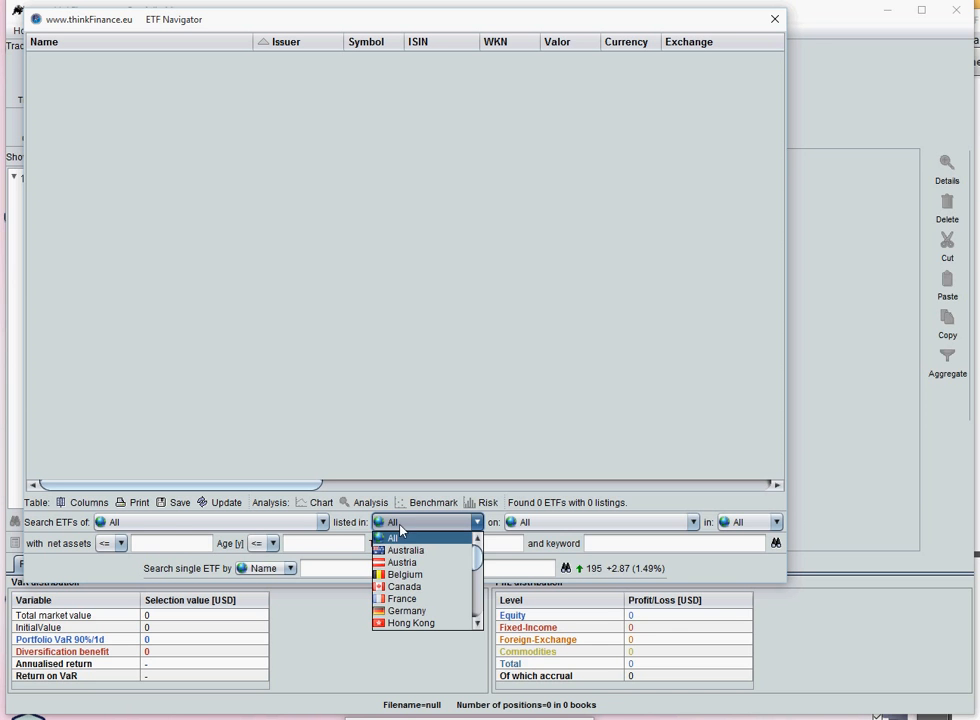
pyautogui.click(553, 524)
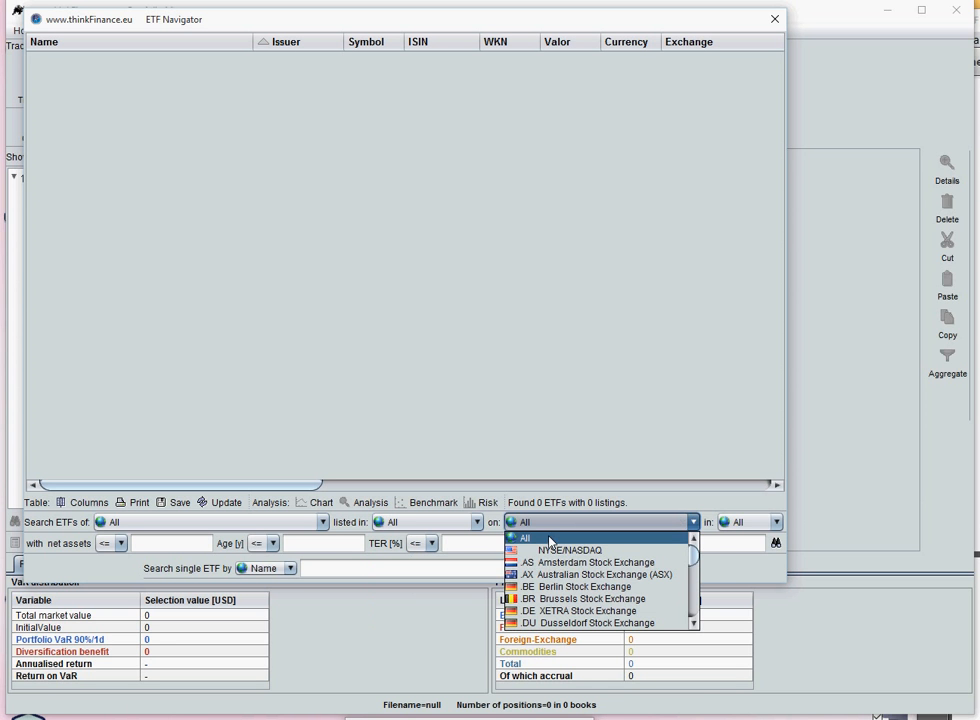
pyautogui.click(763, 523)
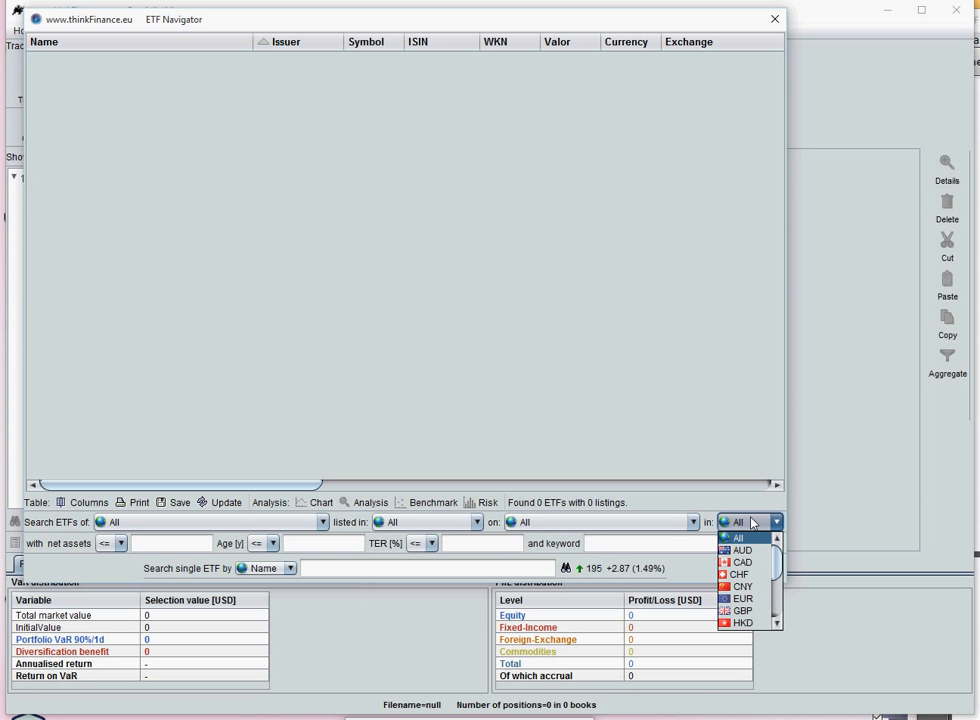
pyautogui.click(748, 522)
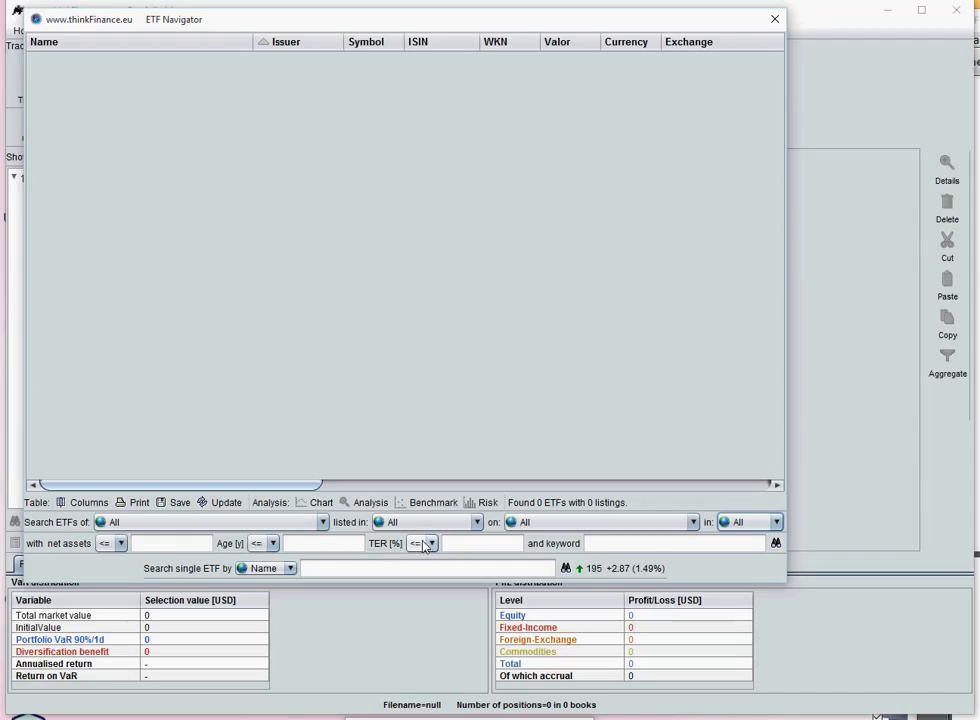
# - Search for ETFs with the keyword ftse-100 listed on the XETRA Stock Exchange in EUR
pyautogui.click(622, 543)
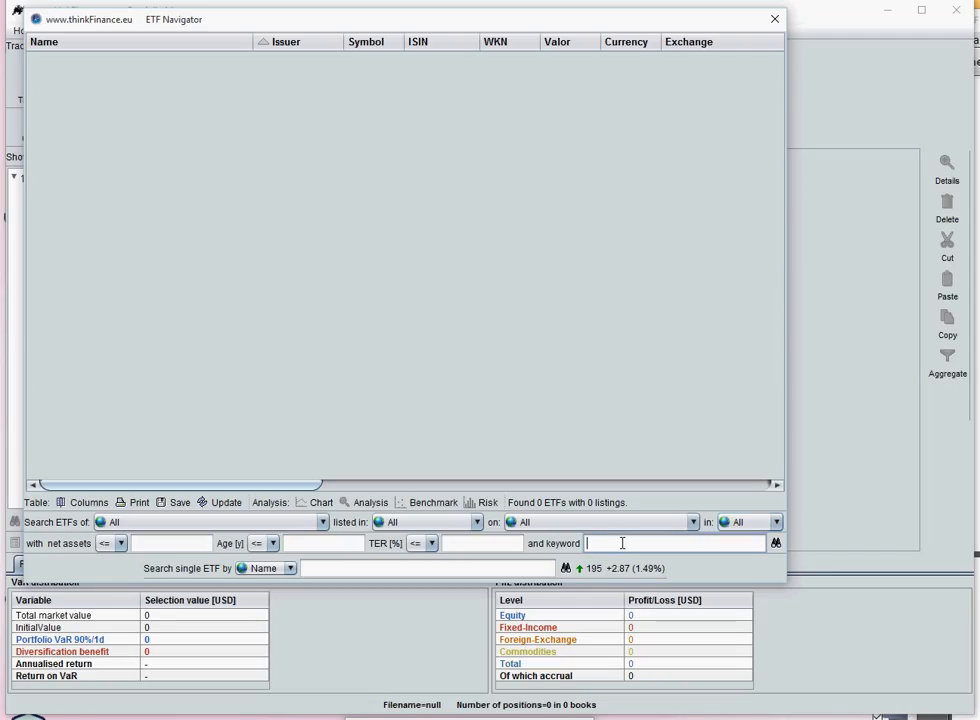
pyautogui.write('ftse-100')
pyautogui.click(565, 525)
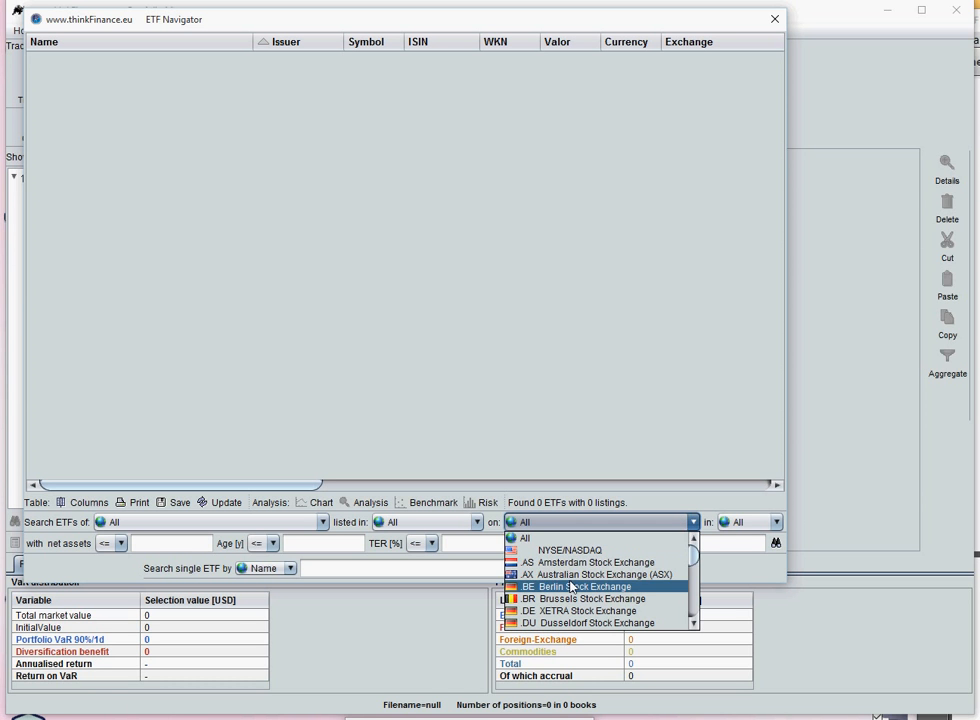
pyautogui.click(575, 612)
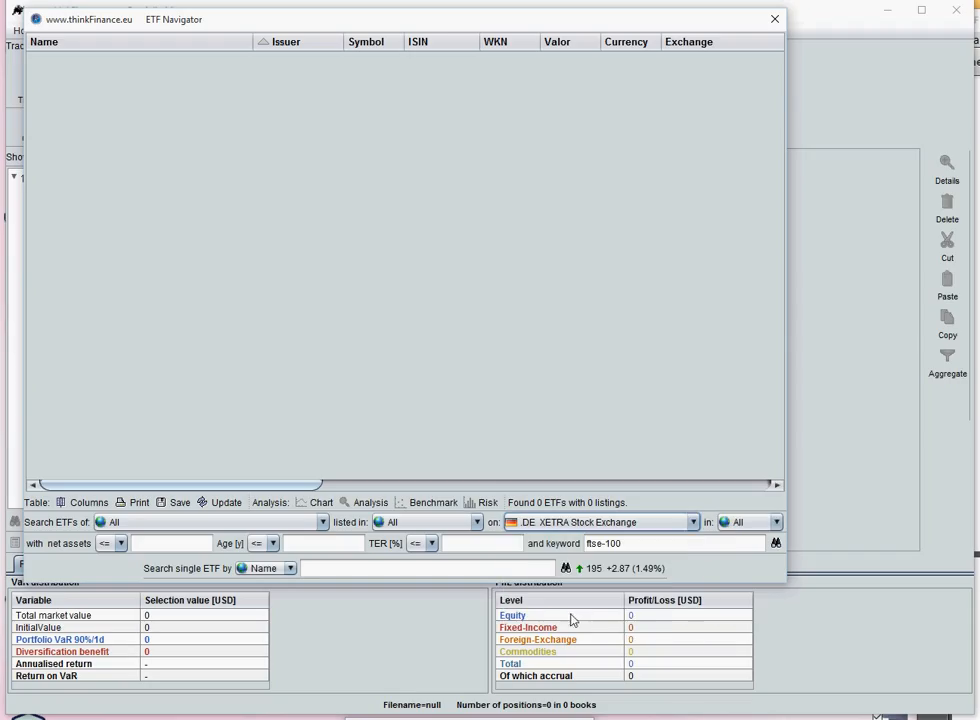
pyautogui.click(735, 524)
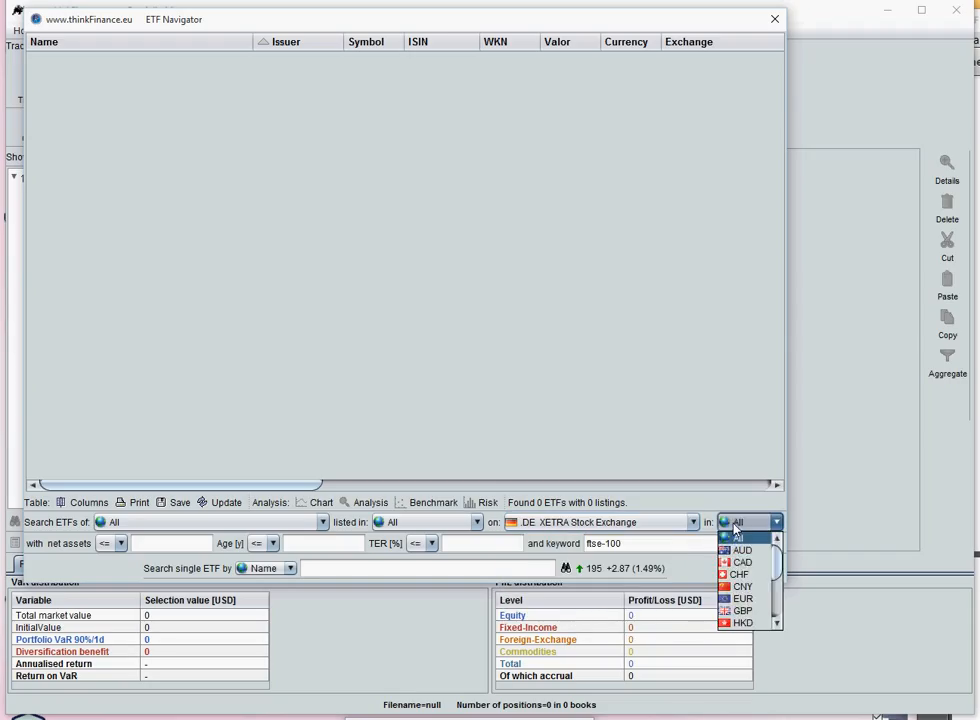
pyautogui.click(740, 598)
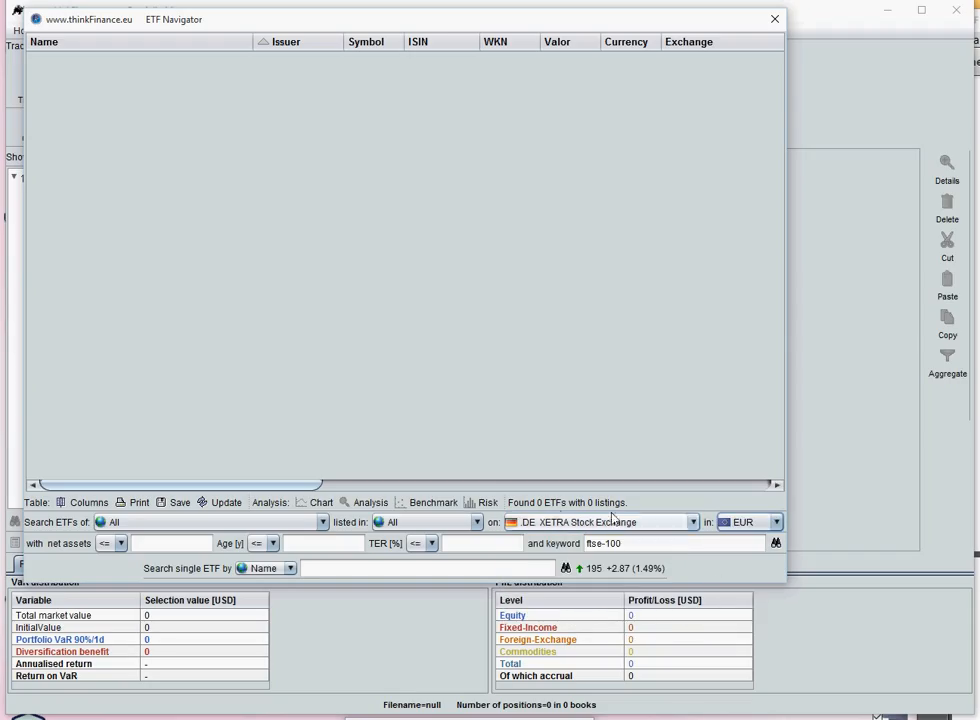
pyautogui.click(775, 541)
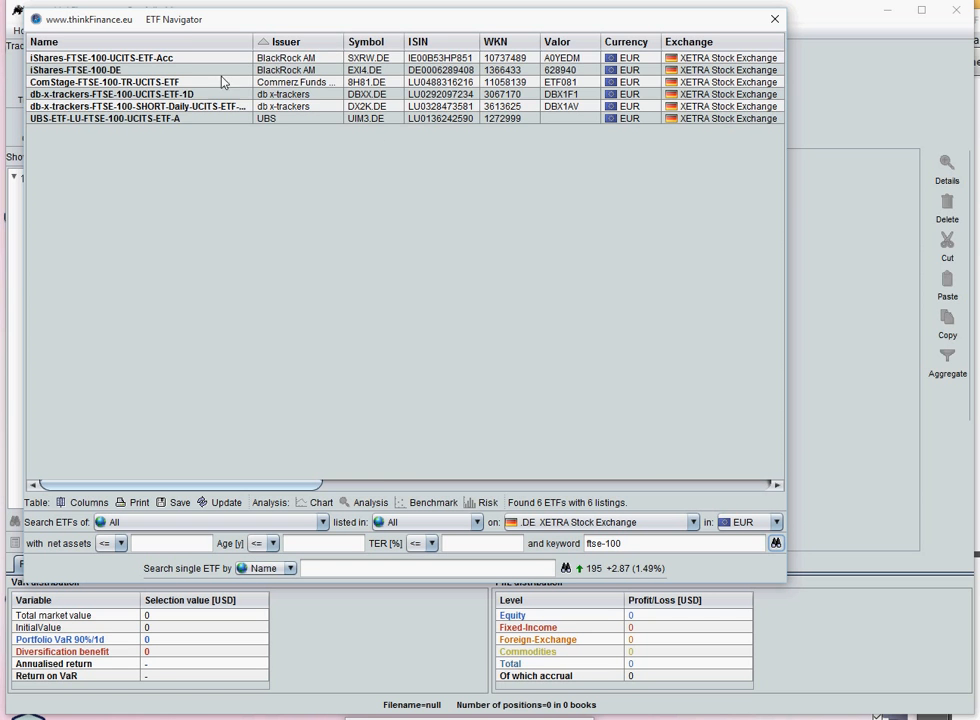
# - Examine the columns of the ETF results table and the selection of available columns
pyautogui.moveTo(309, 485); pyautogui.dragTo(214, 464)
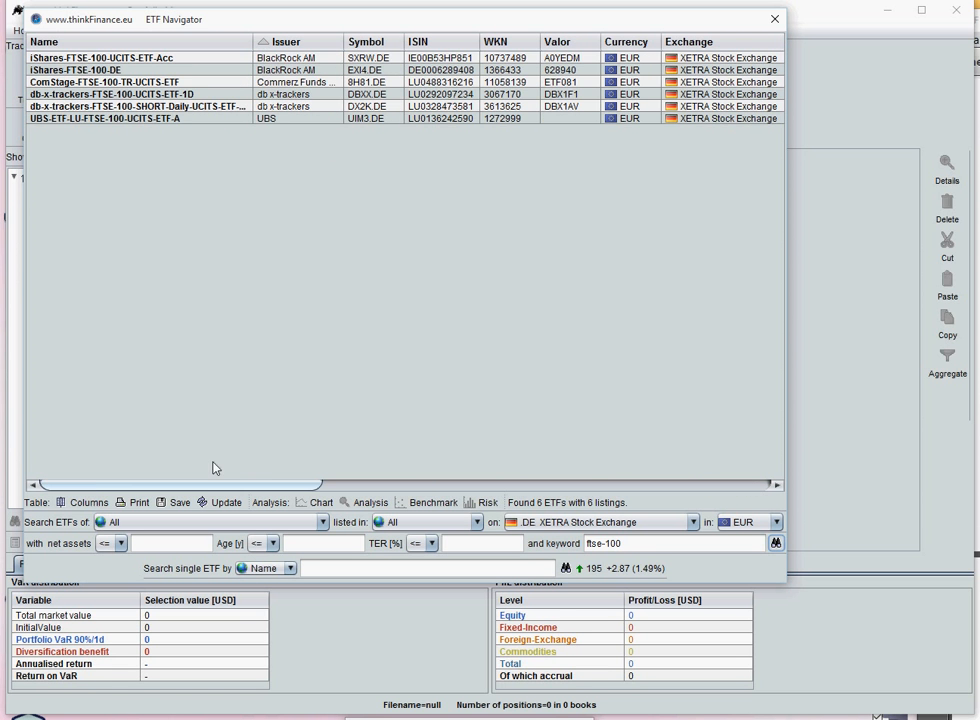
pyautogui.click(87, 507)
pyautogui.moveTo(63, 172); pyautogui.dragTo(191, 29)
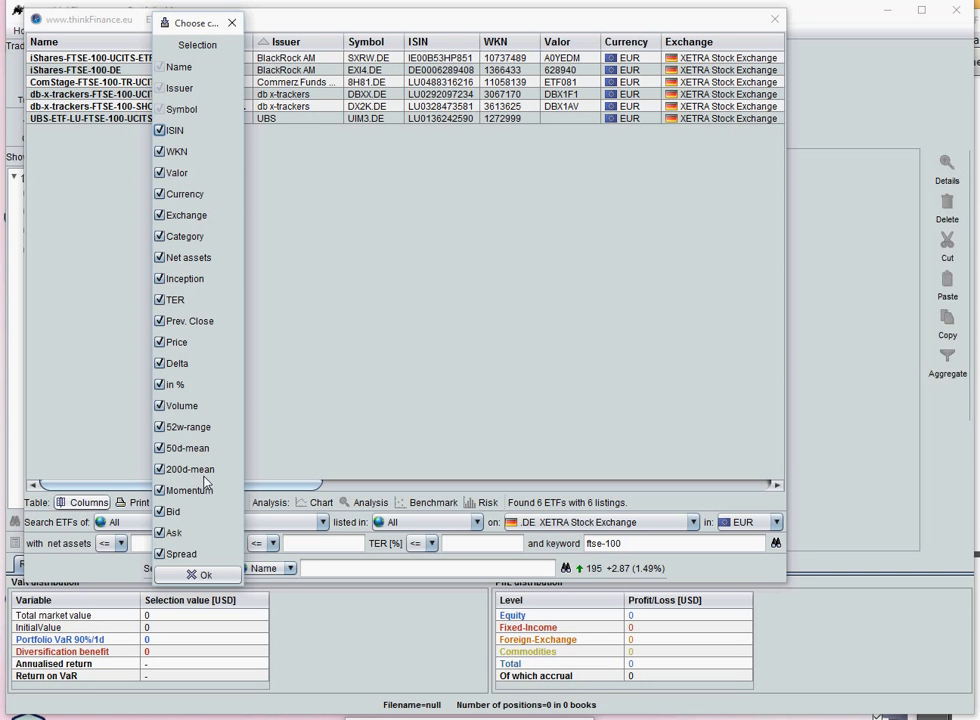
pyautogui.click(197, 576)
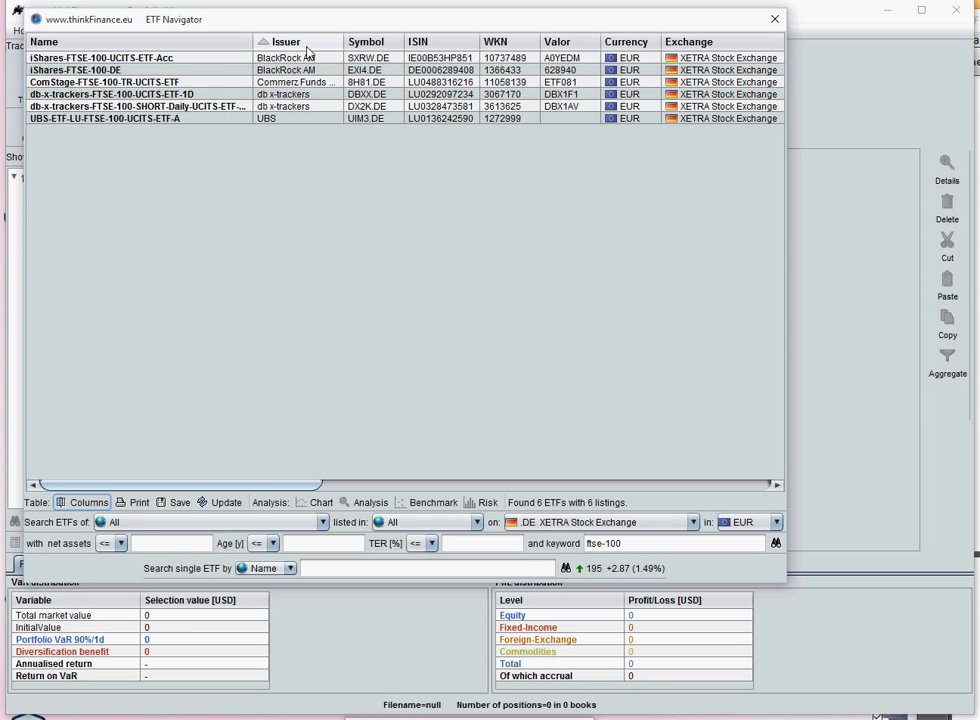
# - Sort the ETF results by issuer in descending order
pyautogui.click(308, 49)
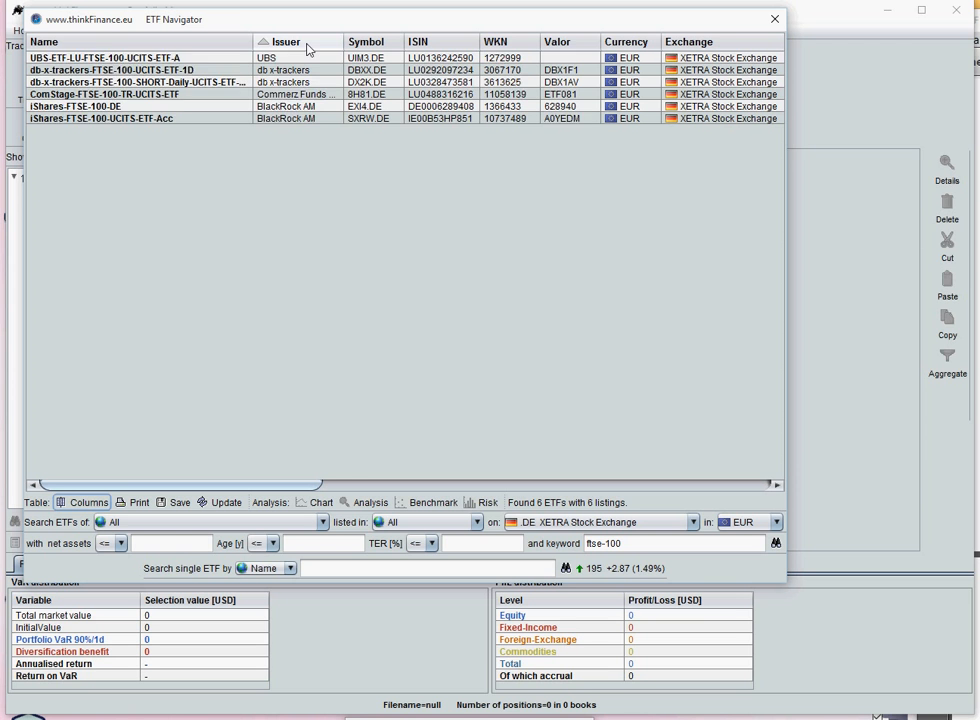
pyautogui.click(308, 49)
pyautogui.click(308, 49)
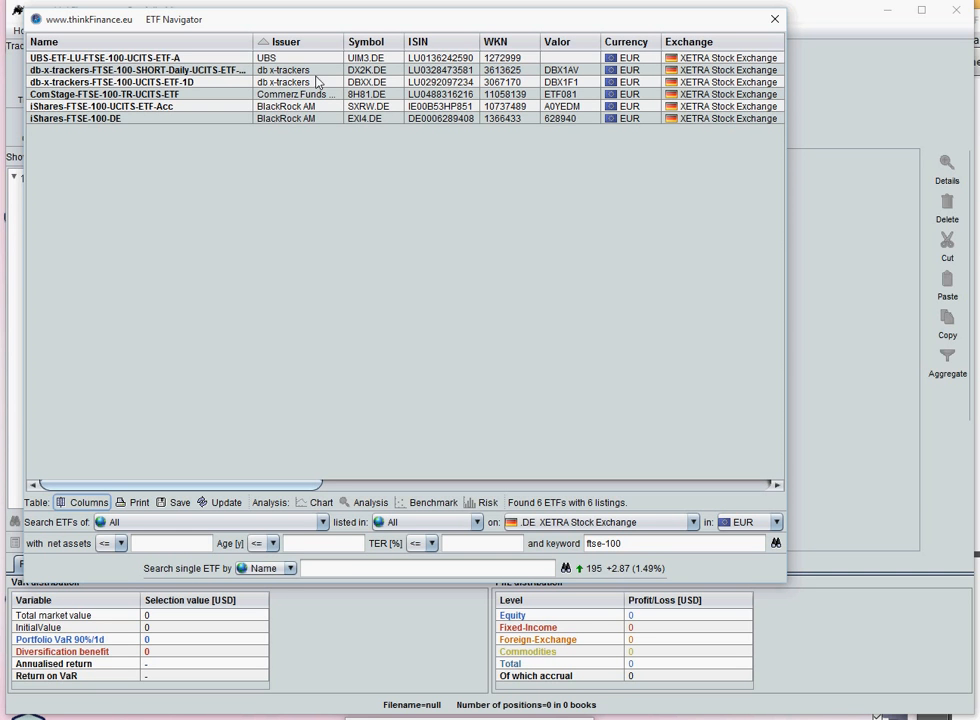
# - Chart the price history of UBS-ETF-LU-FTSE-100-UCITS-ETF-A together with iShares-FTSE-100-DE
pyautogui.click(316, 62)
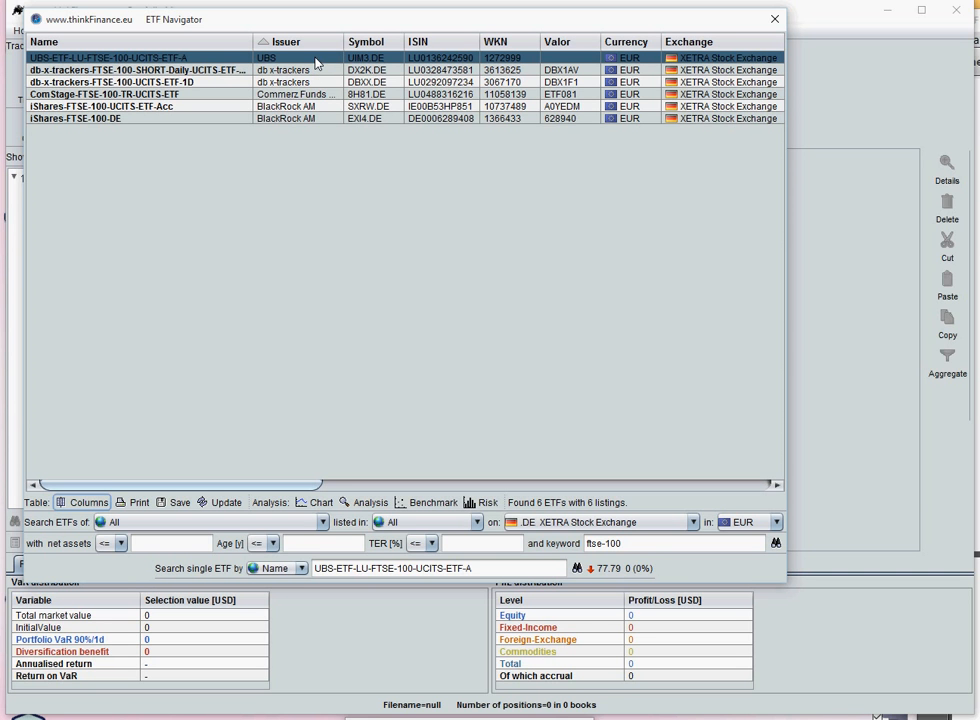
pyautogui.keyDown('ctrl'); pyautogui.click(312, 119); pyautogui.keyUp('ctrl')
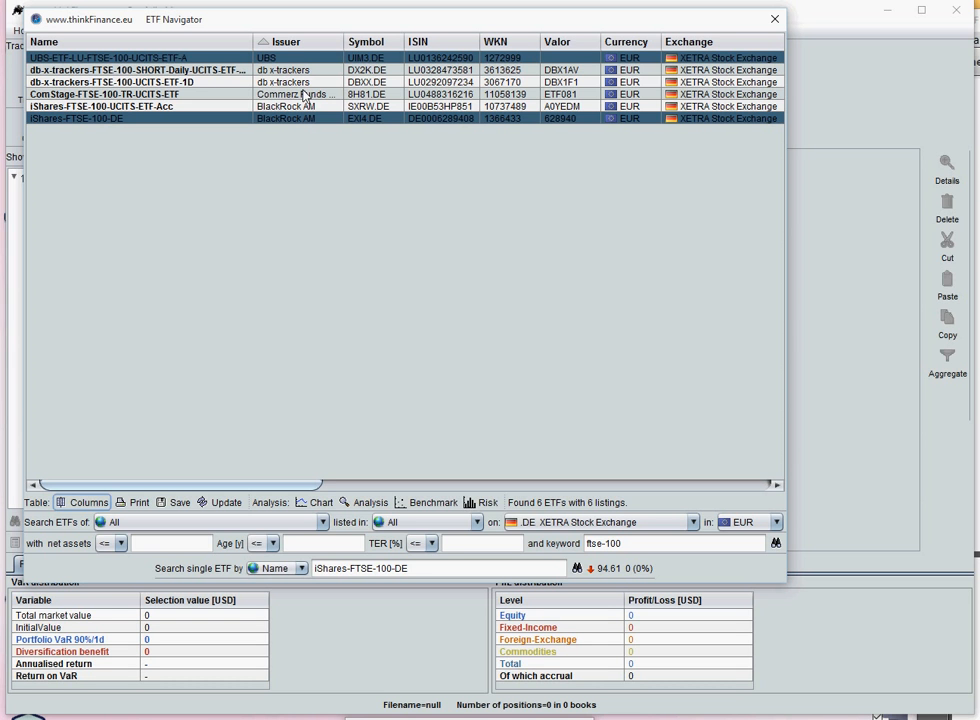
pyautogui.click(315, 503)
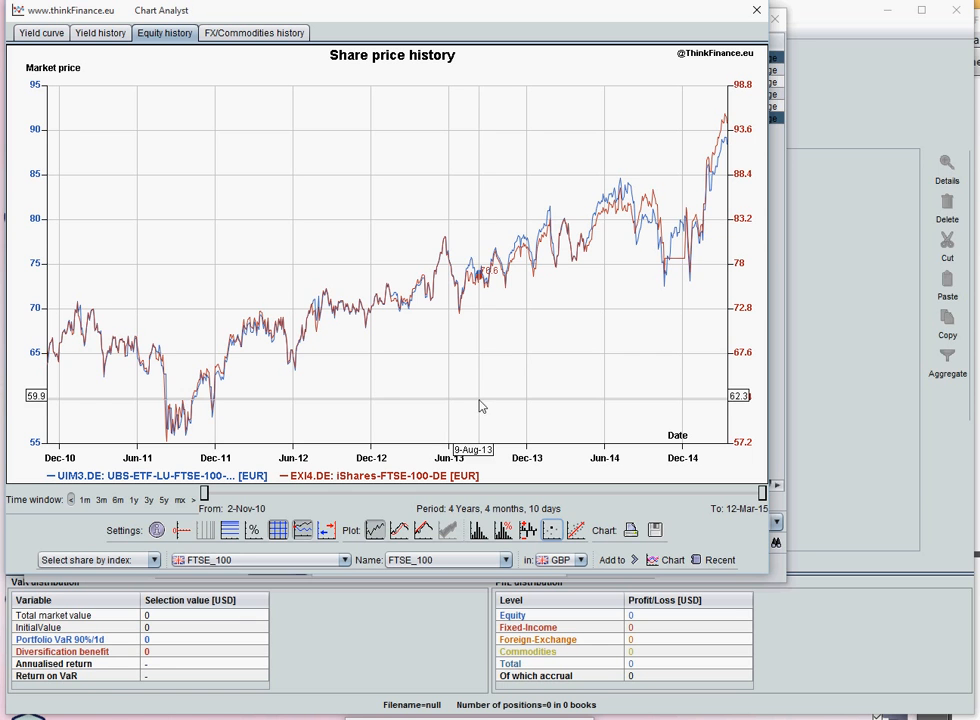
# - Add the FTSE_100 index converted to EUR to the share price chart as a comparison
pyautogui.click(343, 560)
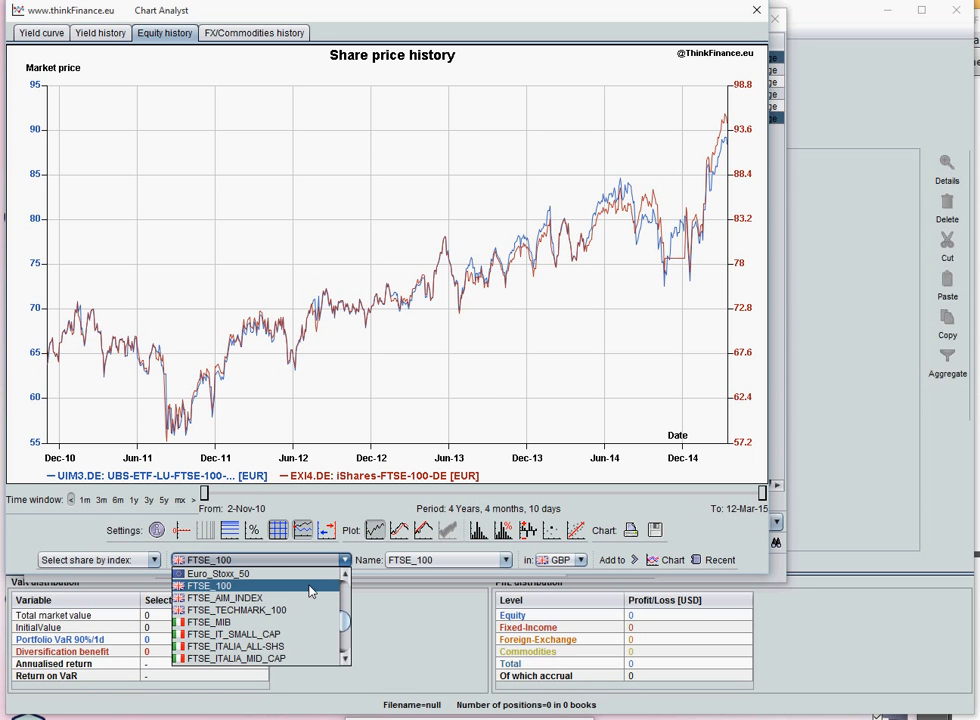
pyautogui.click(309, 588)
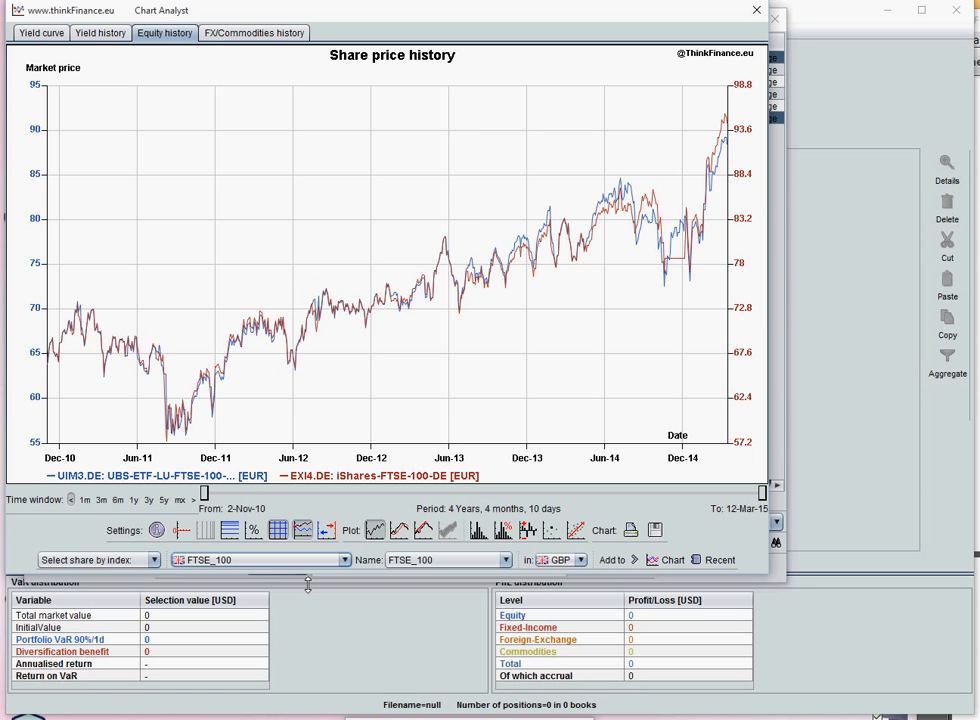
pyautogui.click(563, 561)
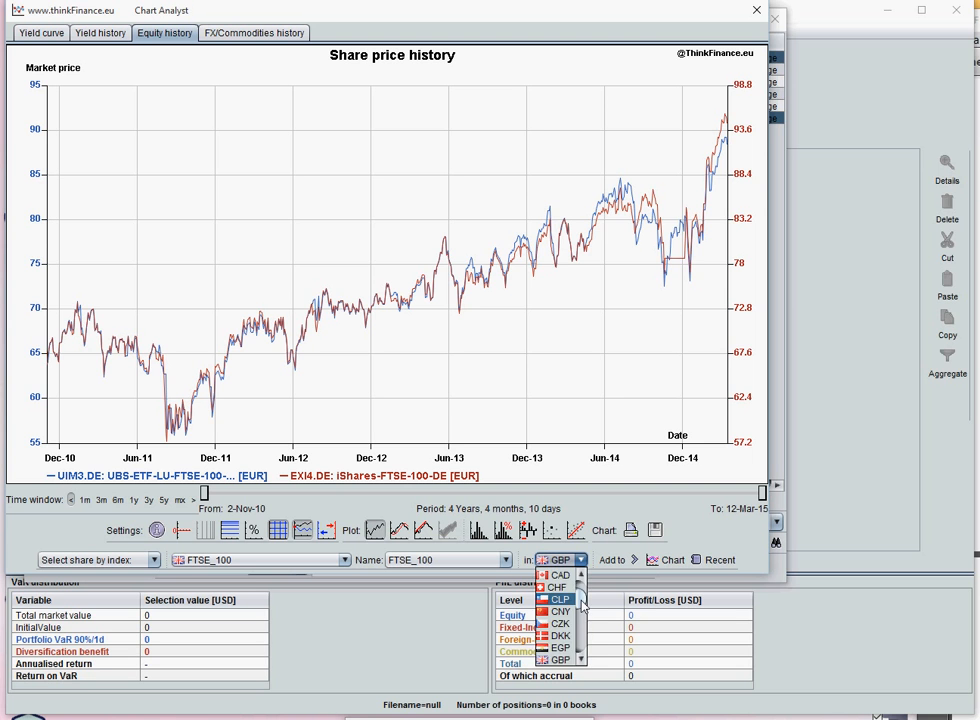
pyautogui.scroll(2, 575, 605)
pyautogui.click(552, 575)
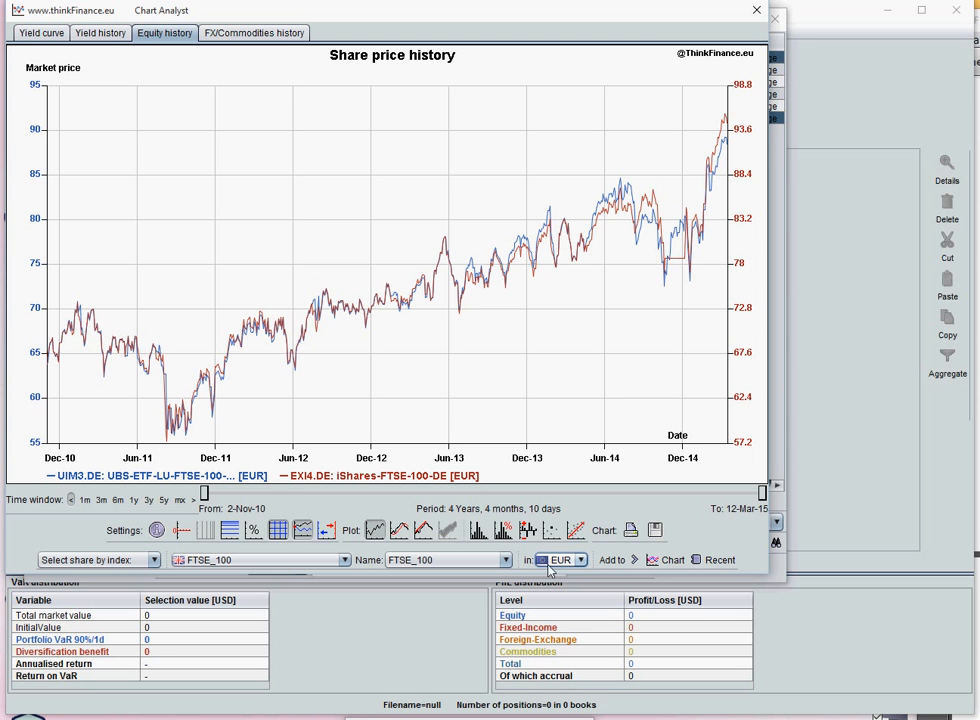
pyautogui.click(613, 561)
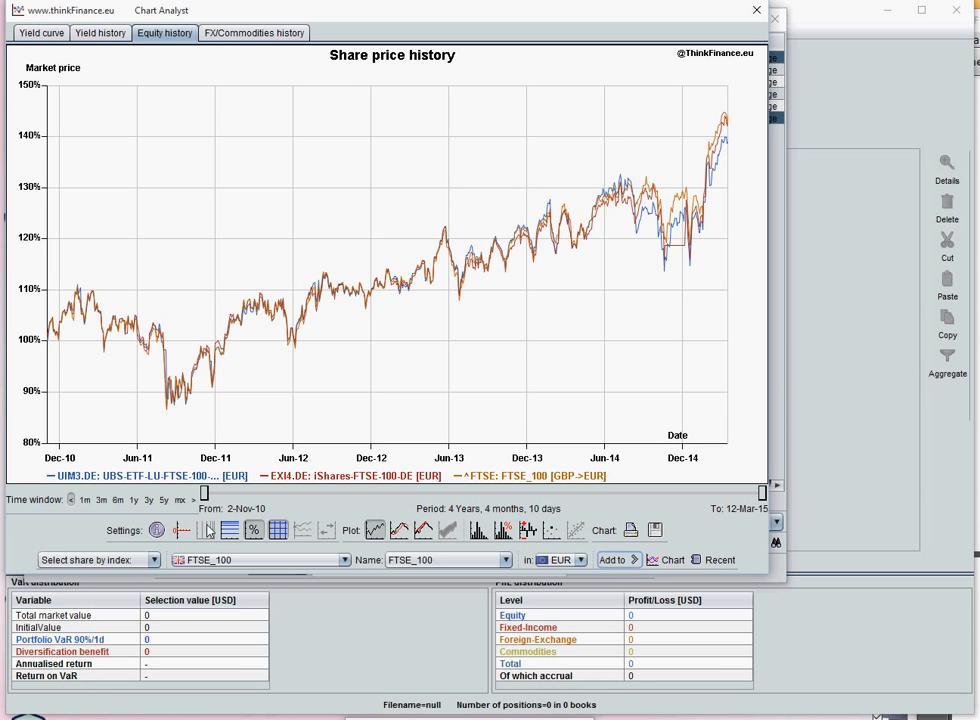
# - Examine the performance statistics, distribution of returns, period returns and risk-return chart of the three series, and close the chart window
pyautogui.click(157, 530)
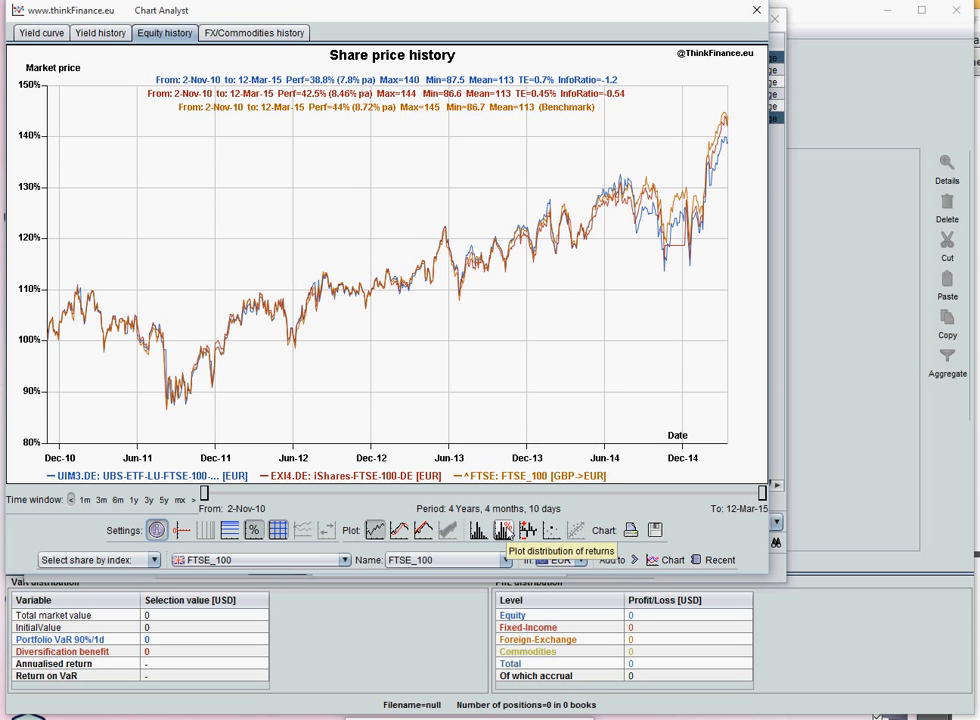
pyautogui.click(503, 530)
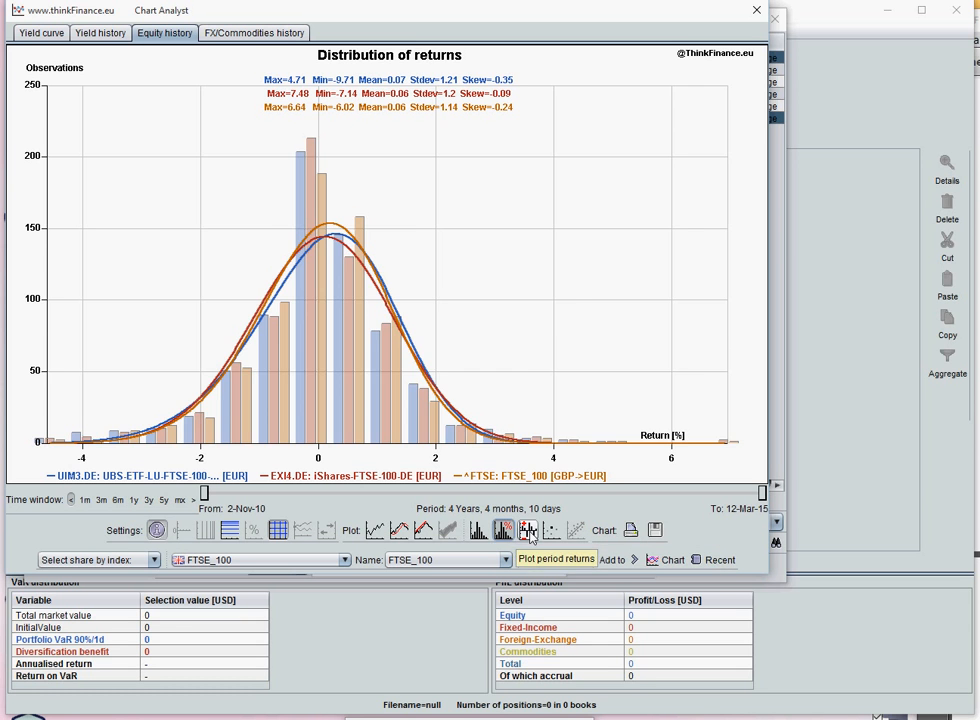
pyautogui.click(529, 531)
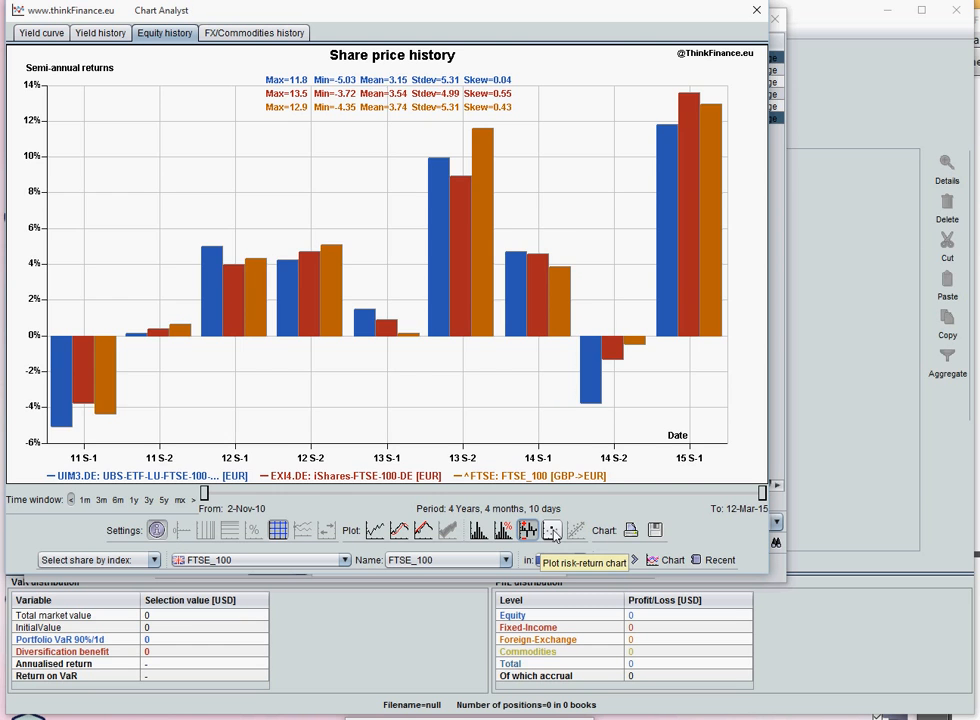
pyautogui.click(553, 533)
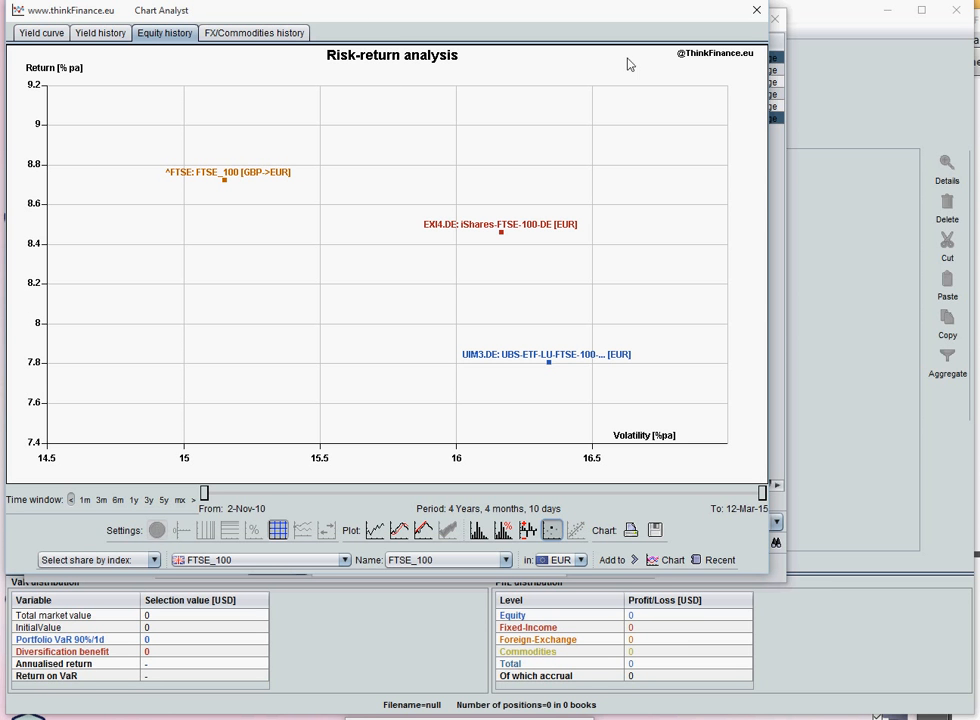
pyautogui.click(756, 13)
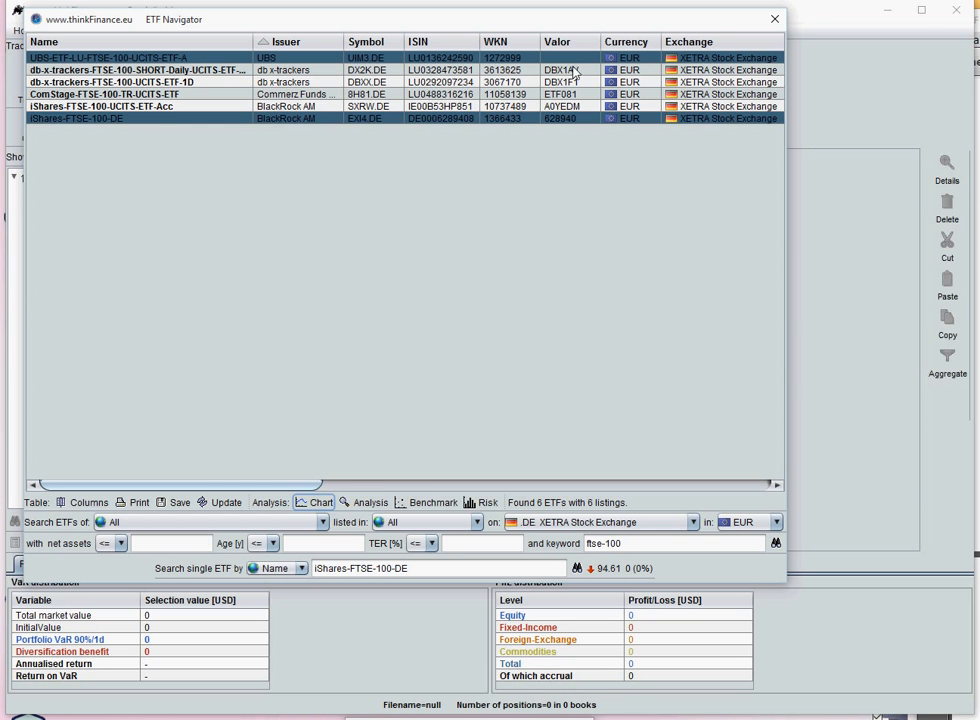
# - Examine the analysis figures for the selected FTSE 100 ETFs, close the analysis window and clear the selection
pyautogui.click(561, 119)
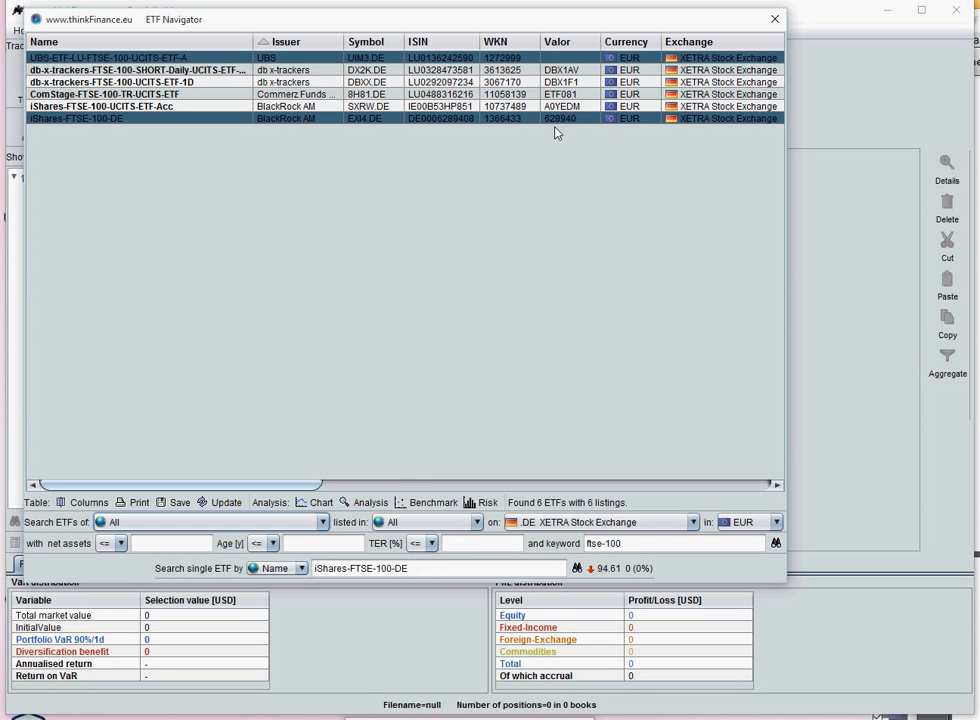
pyautogui.click(367, 503)
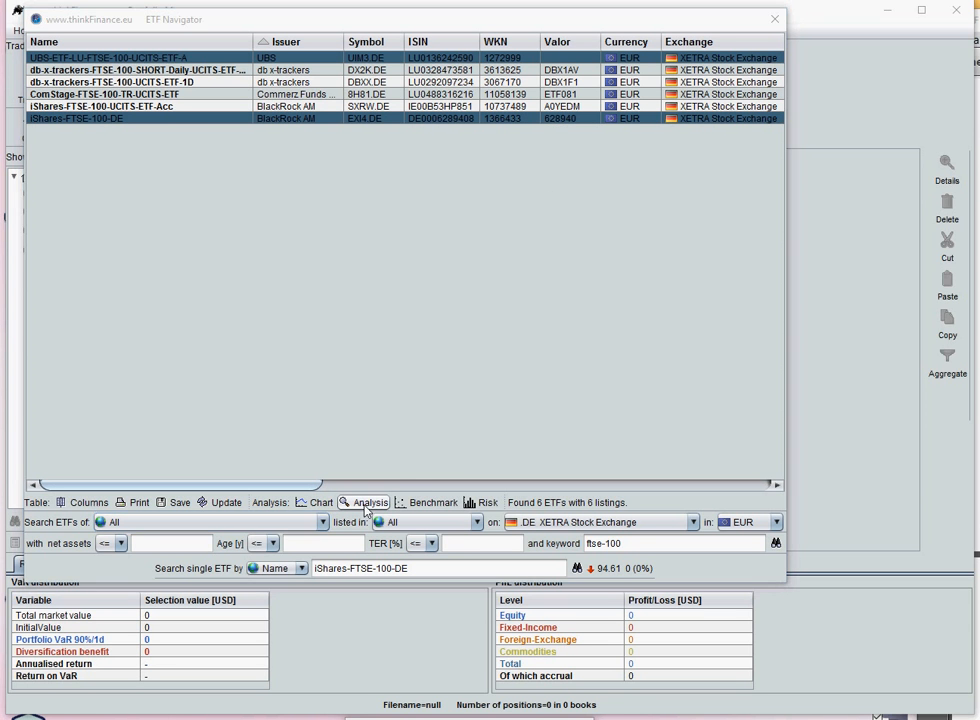
pyautogui.moveTo(360, 10); pyautogui.dragTo(366, 134)
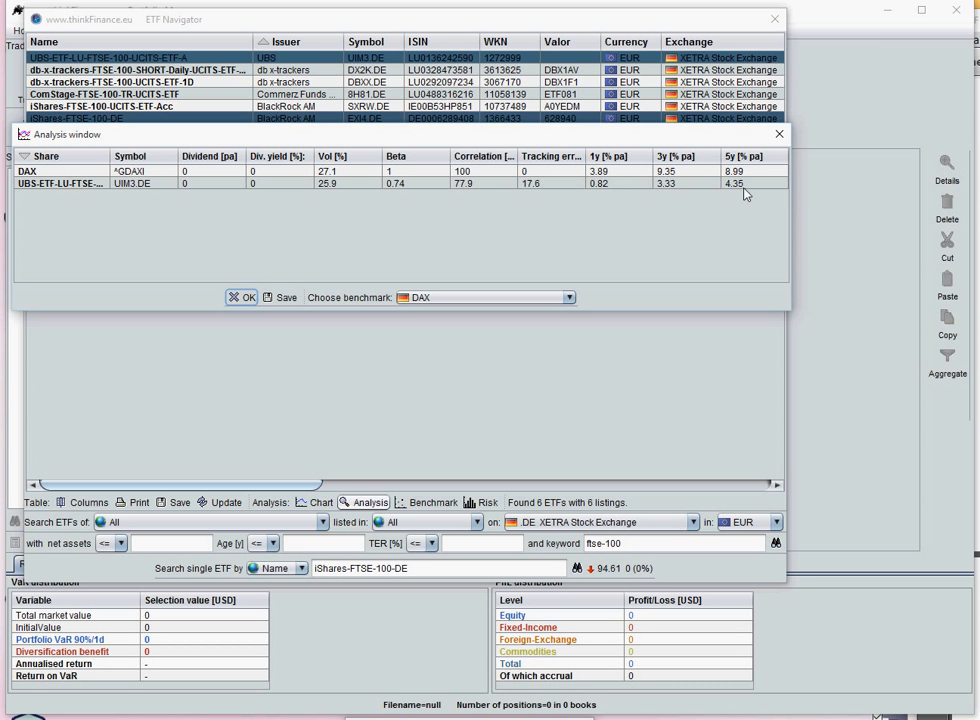
pyautogui.click(781, 136)
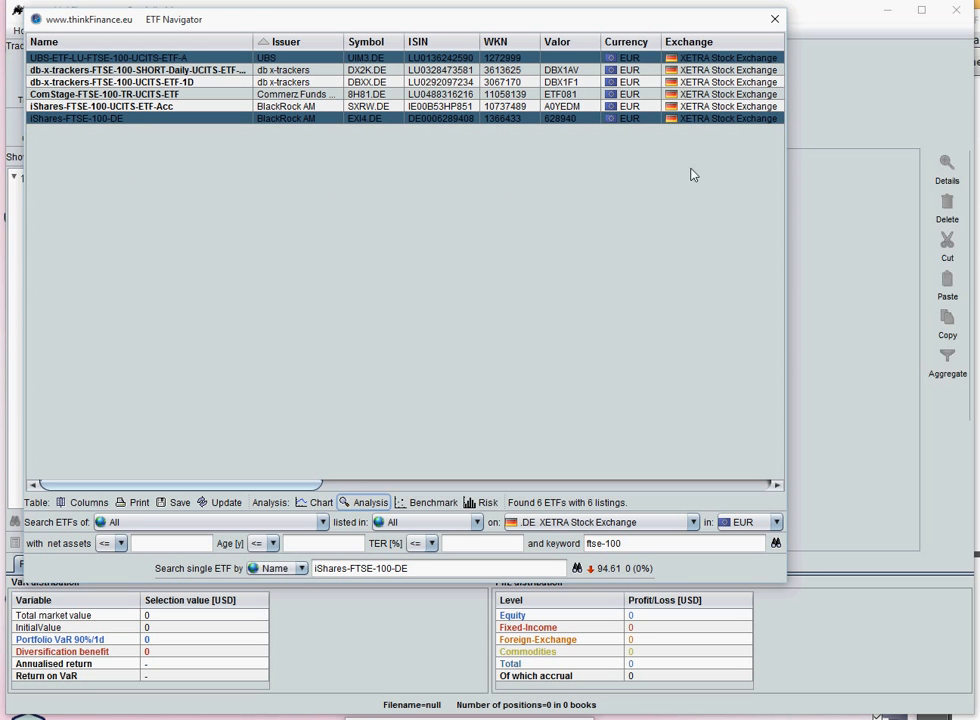
pyautogui.click(548, 126)
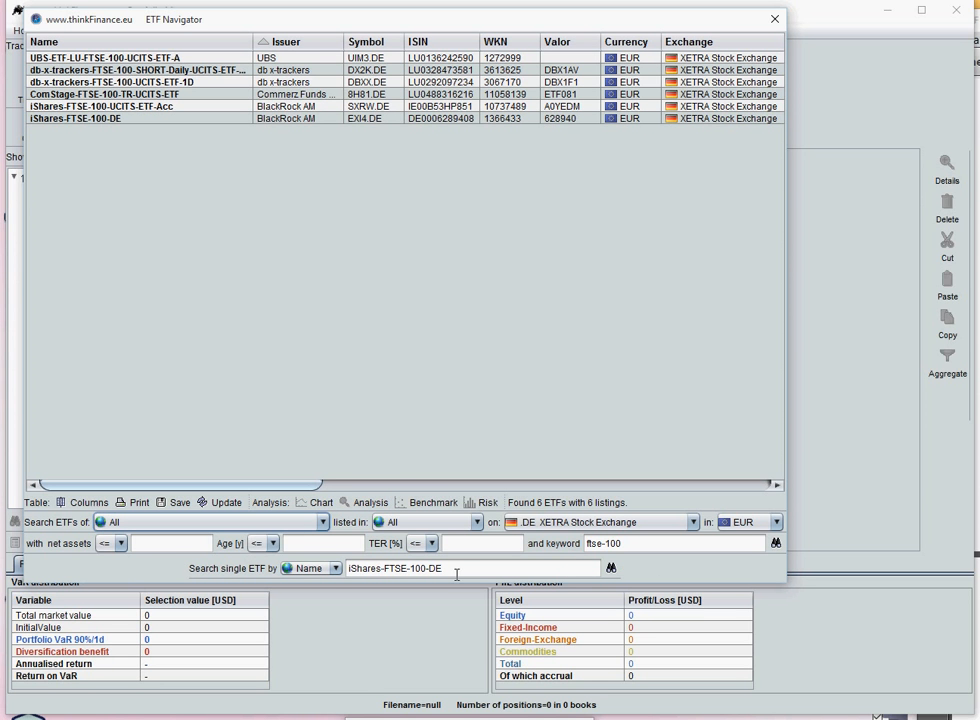
# - Look up the single ETF SPY (SPDR S&P 500) by its symbol
pyautogui.click(310, 568)
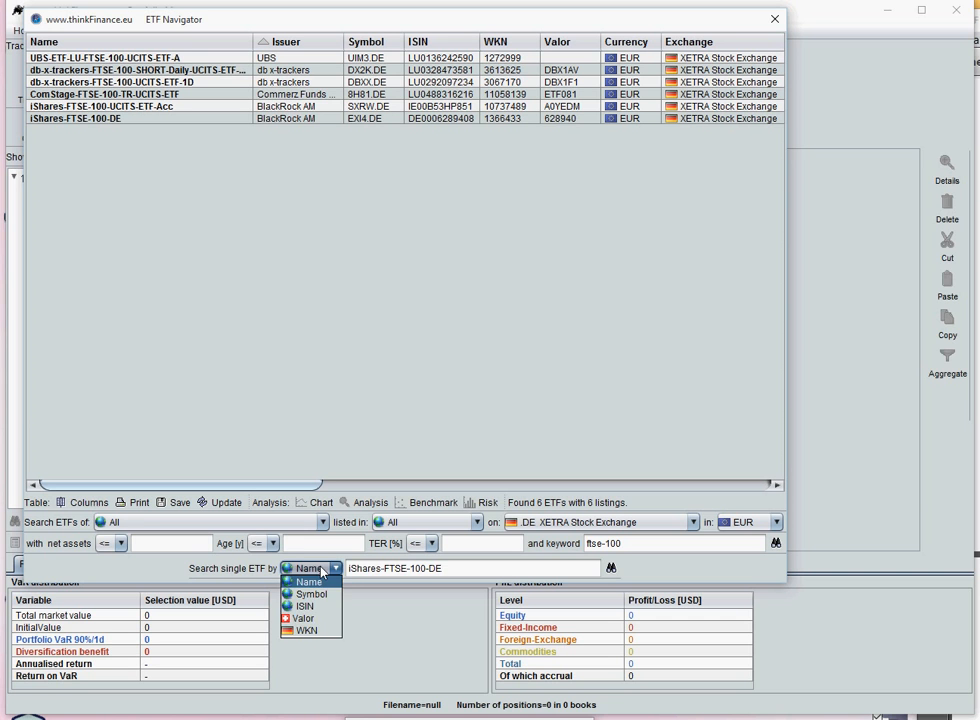
pyautogui.click(312, 594)
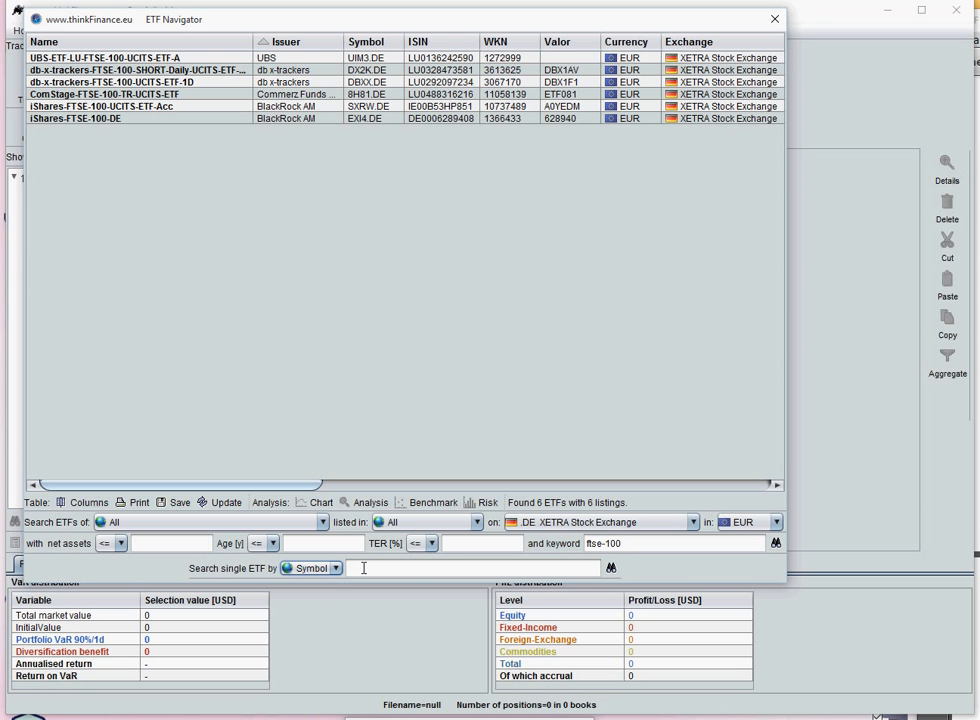
pyautogui.click(363, 567)
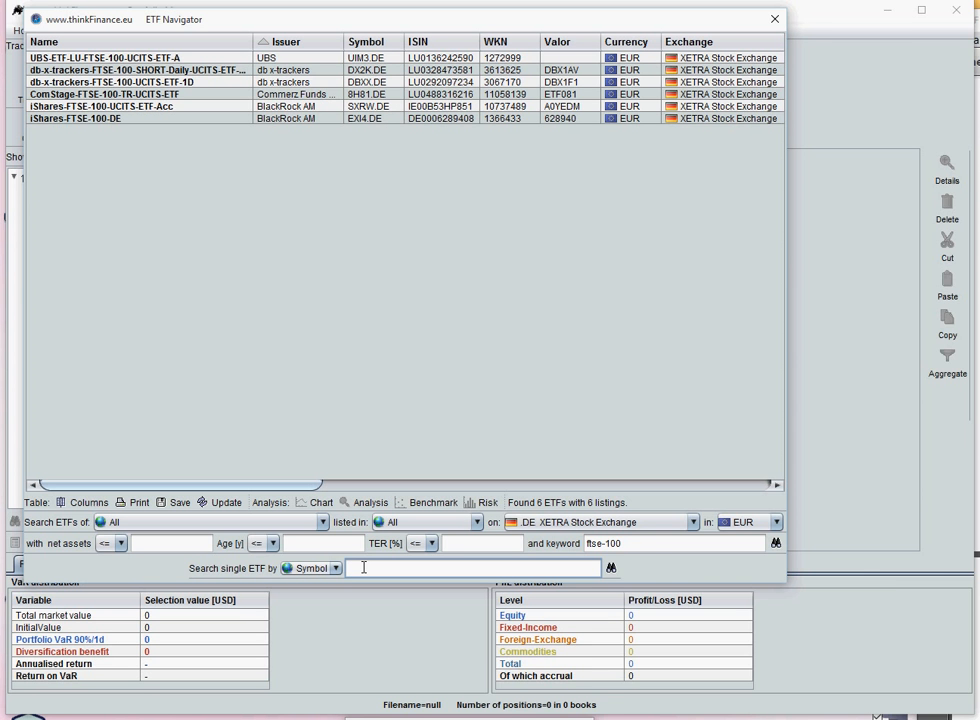
pyautogui.write('sp')
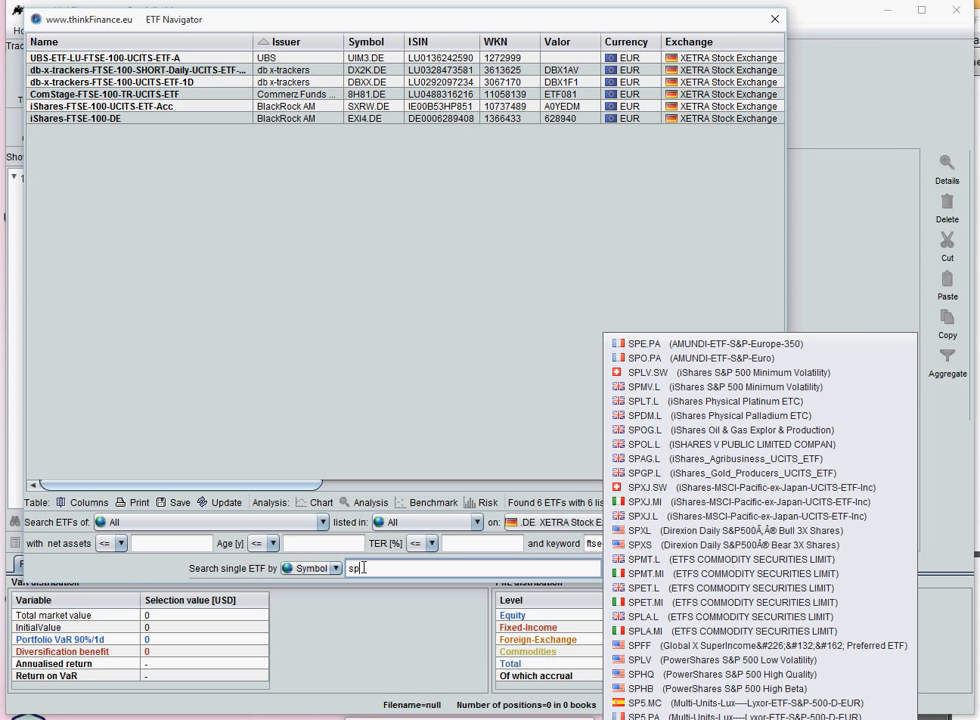
pyautogui.write('y')
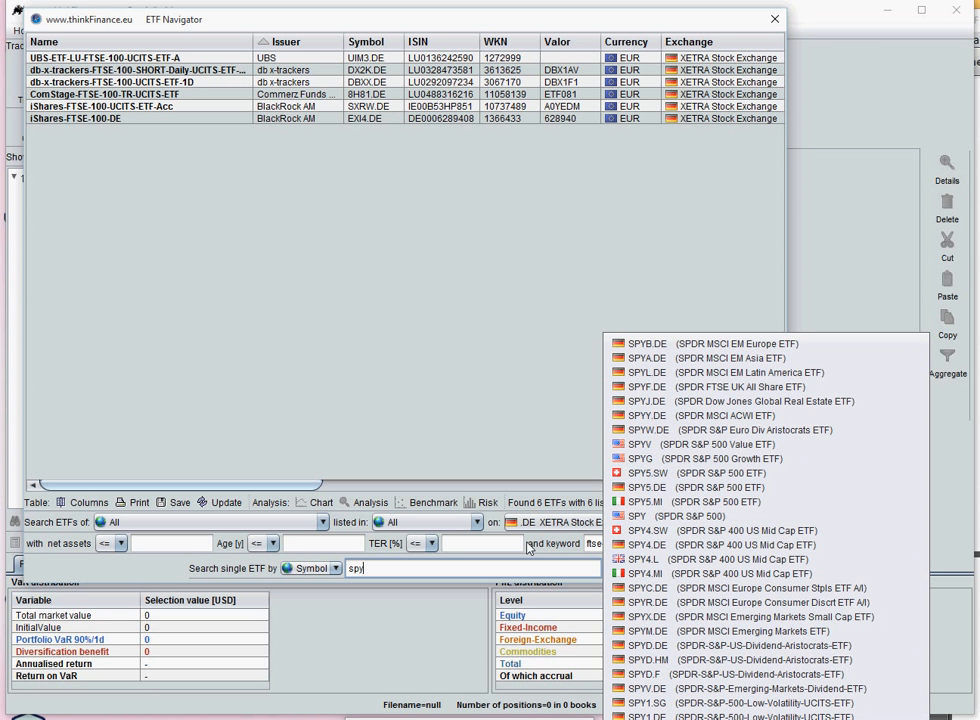
pyautogui.click(677, 516)
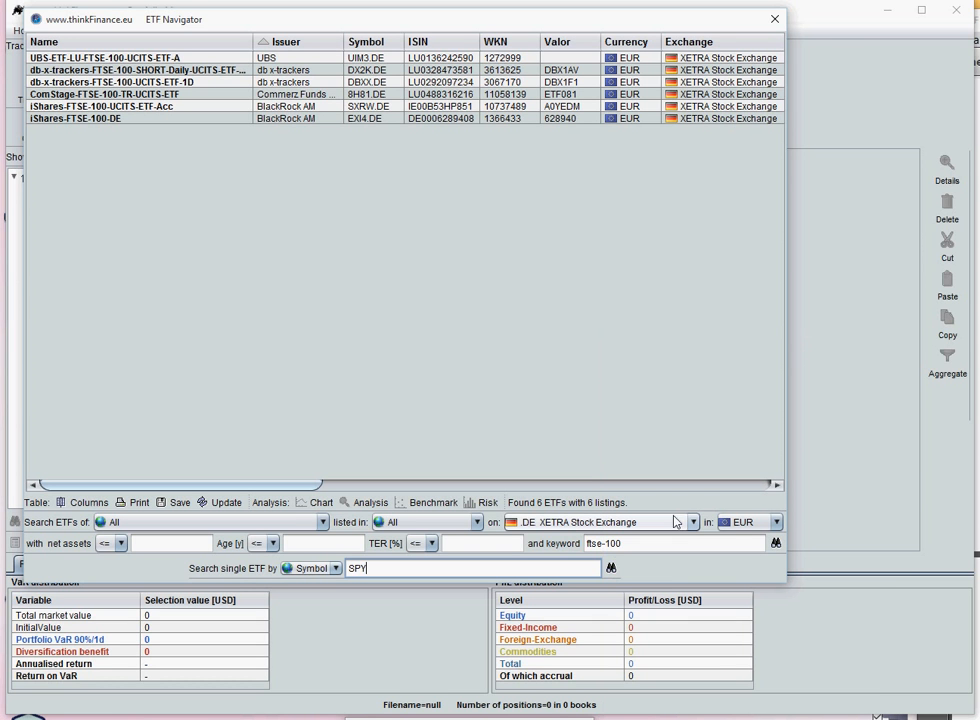
pyautogui.click(610, 569)
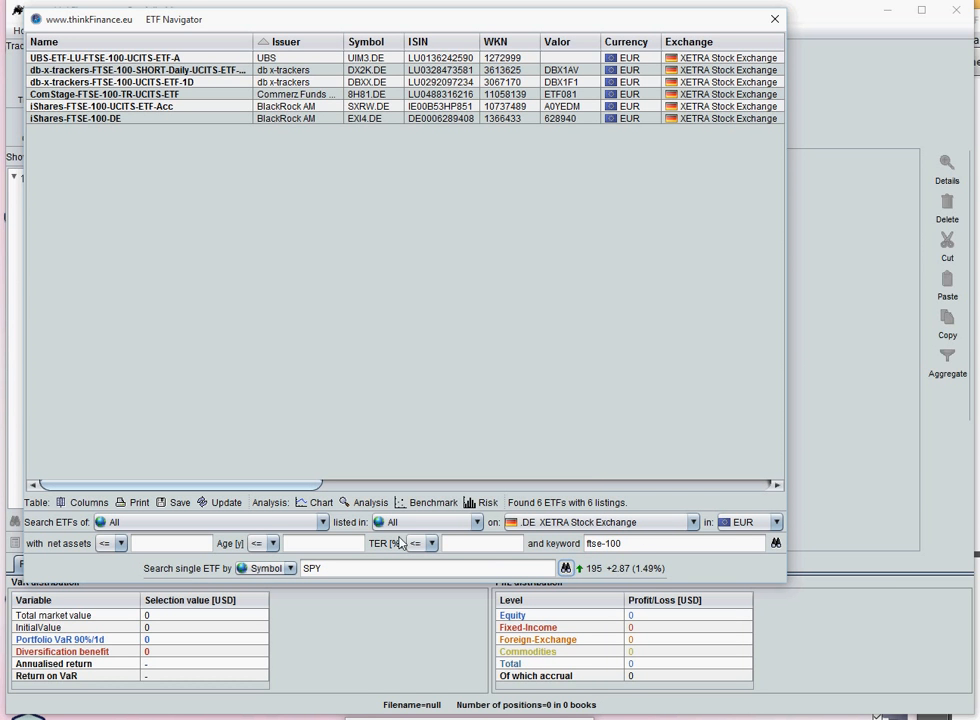
# - Chart the SPY share price history and view it with moving averages, then with trend arrows and one and two standard deviation bands
pyautogui.click(312, 503)
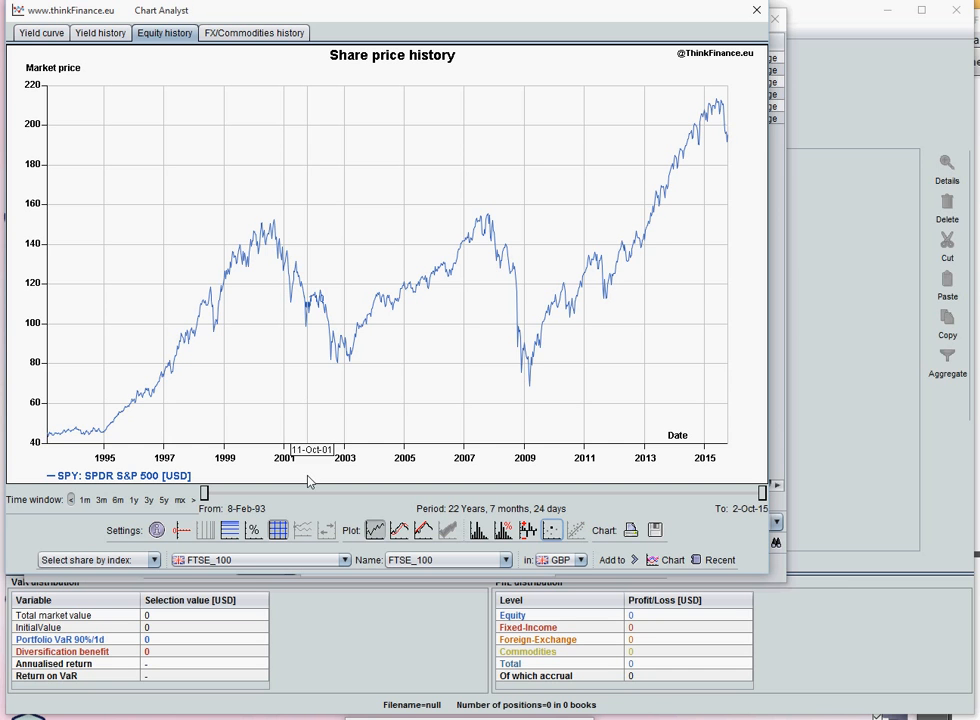
pyautogui.click(400, 535)
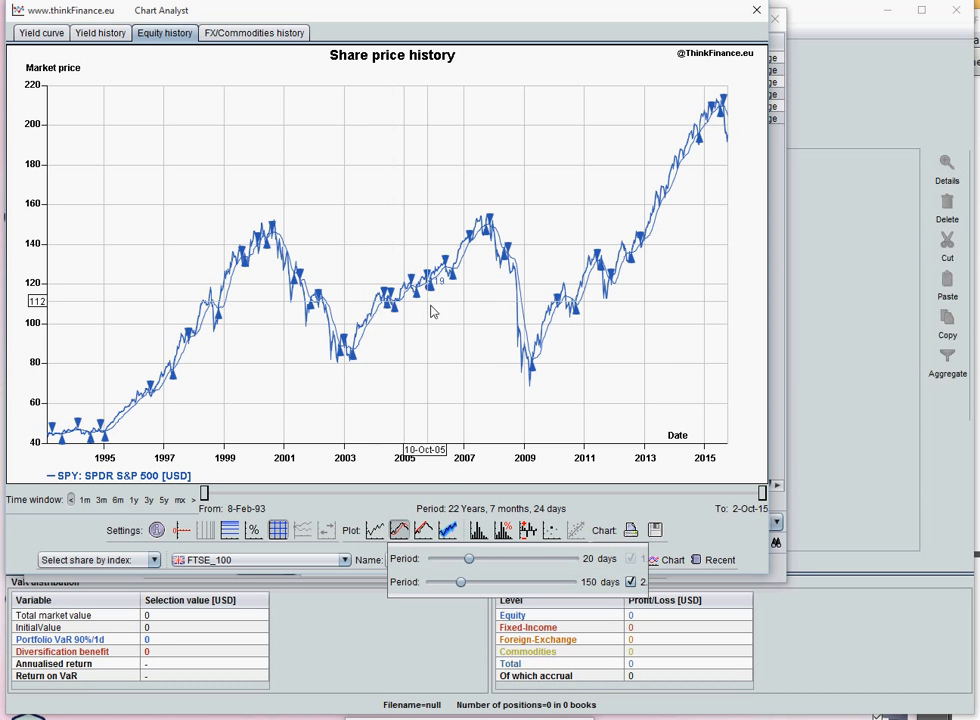
pyautogui.click(424, 530)
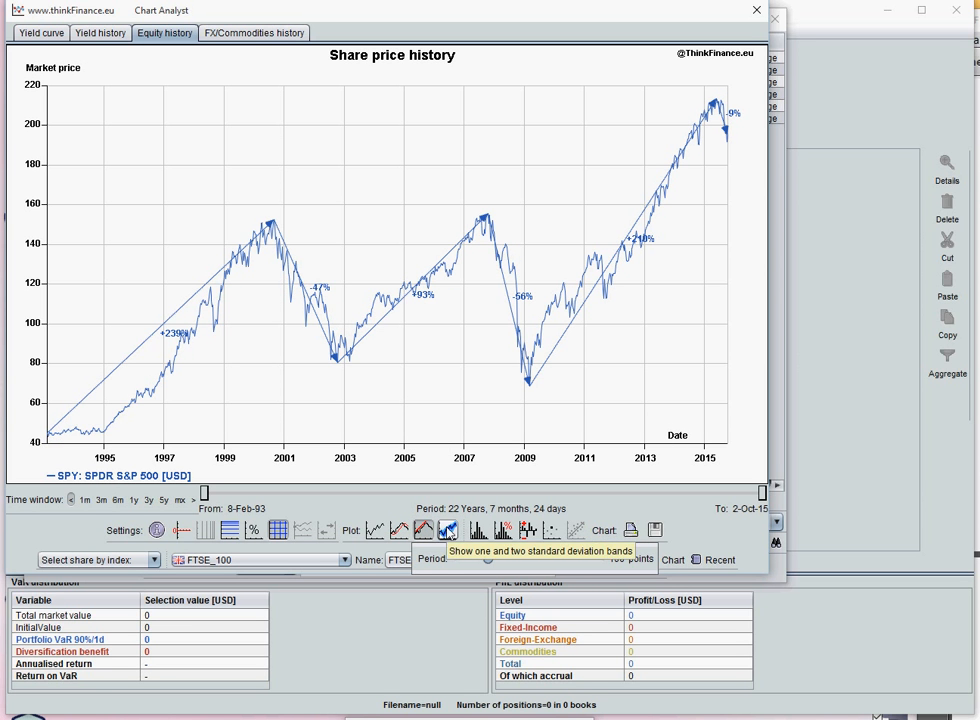
pyautogui.click(447, 531)
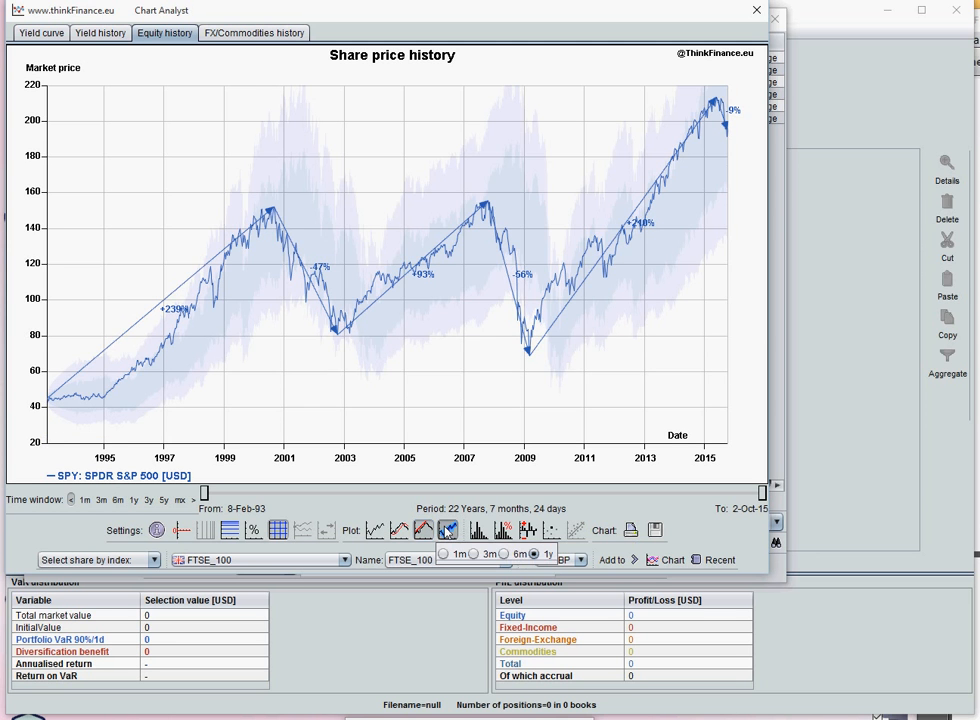
# - Examine SPY's distribution of returns, yearly returns with statistics and risk-return chart, and close the chart window
pyautogui.click(503, 530)
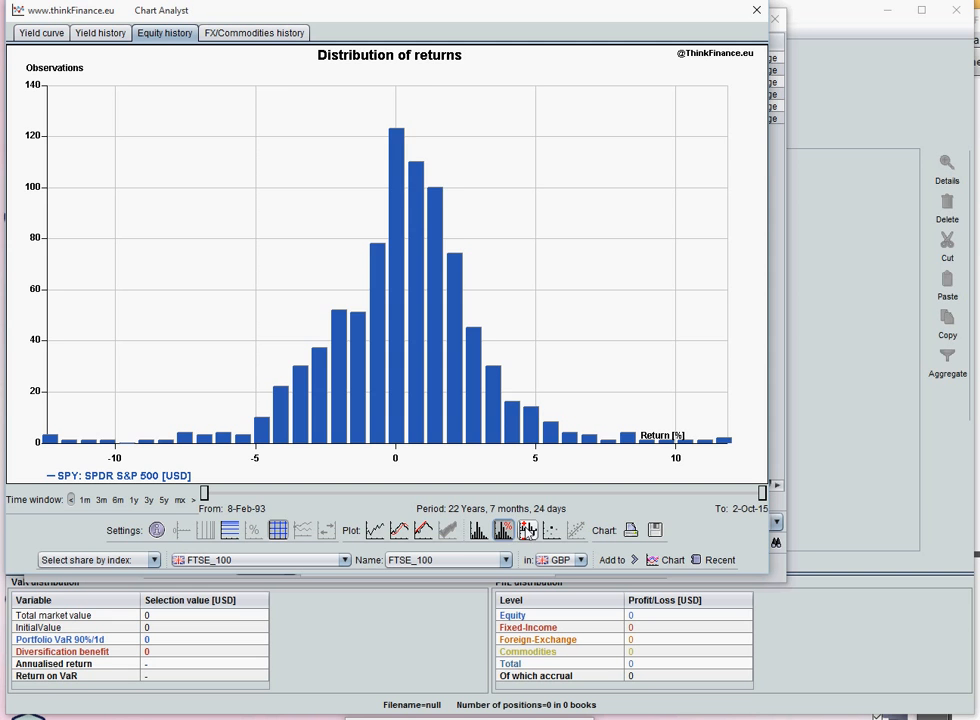
pyautogui.click(157, 530)
pyautogui.click(527, 530)
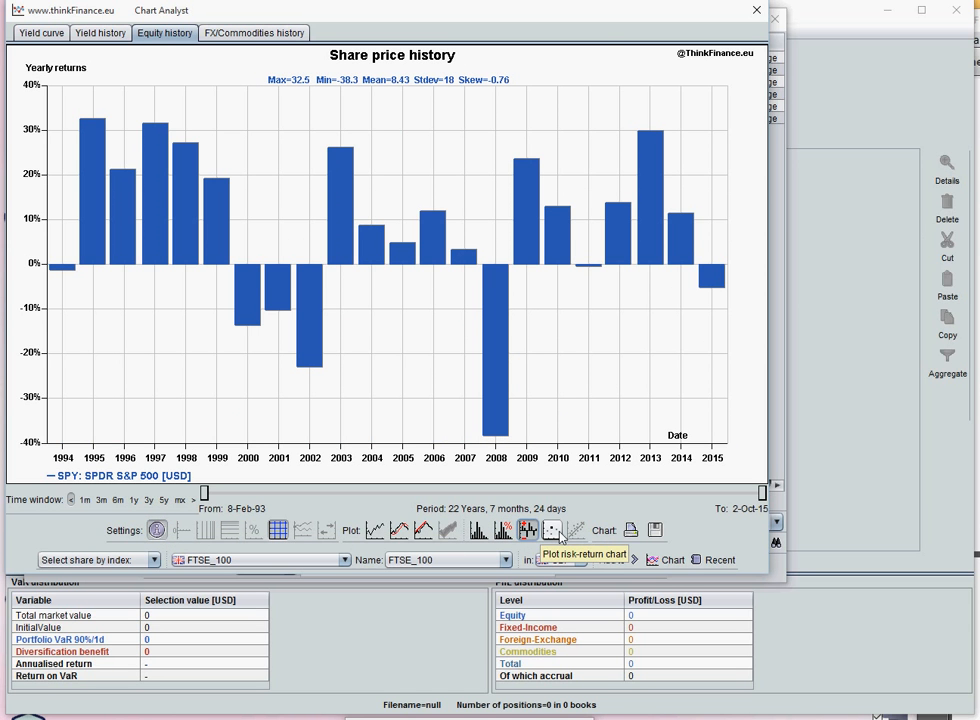
pyautogui.click(553, 531)
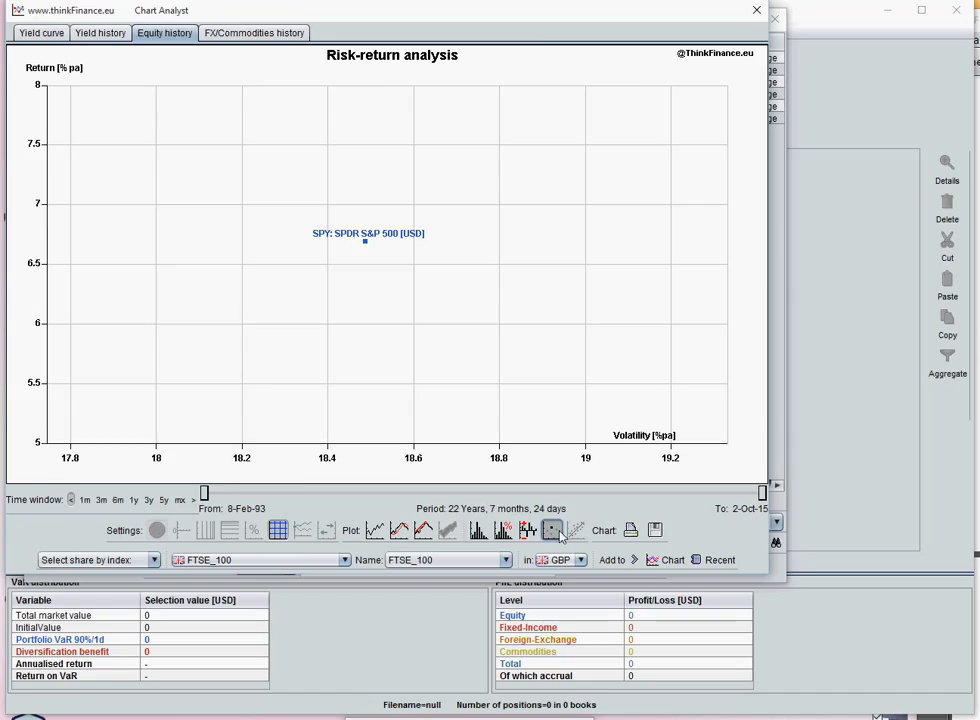
pyautogui.click(760, 12)
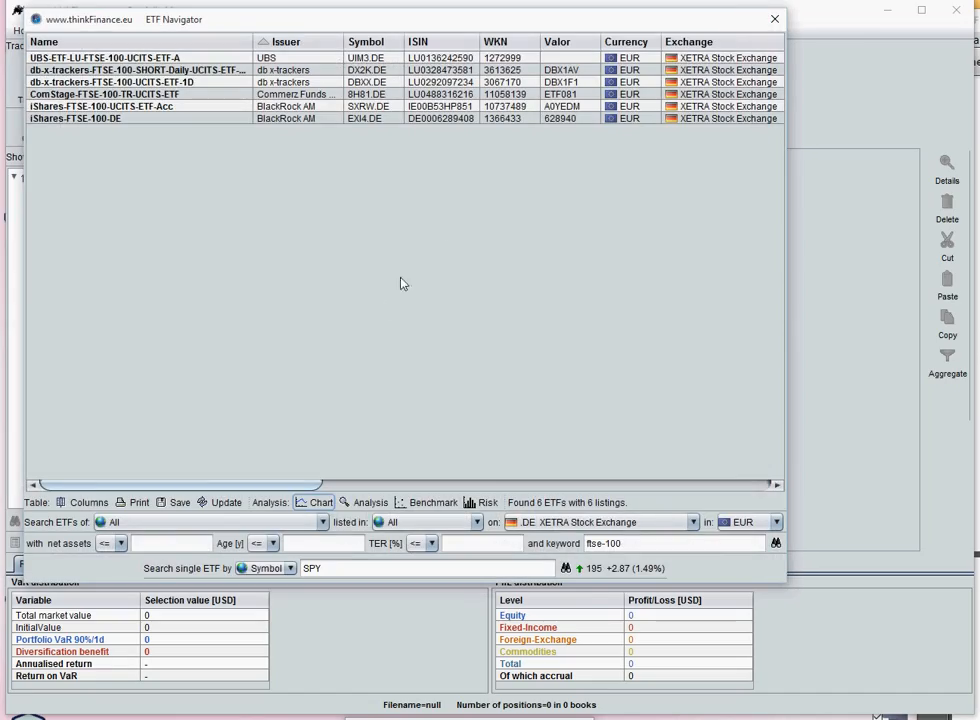